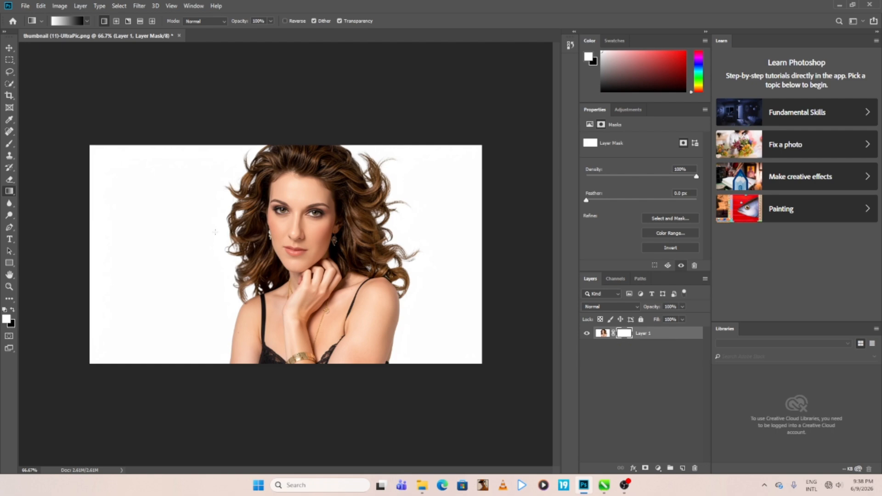
Apply a black-to-white linear gradient to the Layer 1 mask, hiding the portrait's left half with a narrow fade through the middle of the face.
{"action": "left_click_drag", "start_coordinate": [243, 249], "coordinate": [87, 222]}
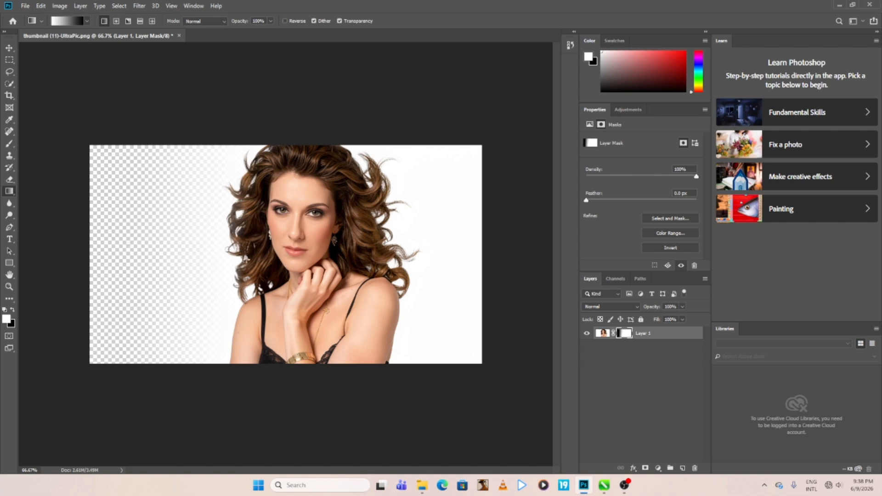
{"action": "left_click_drag", "start_coordinate": [269, 258], "coordinate": [195, 248]}
{"action": "left_click_drag", "start_coordinate": [287, 256], "coordinate": [186, 243]}
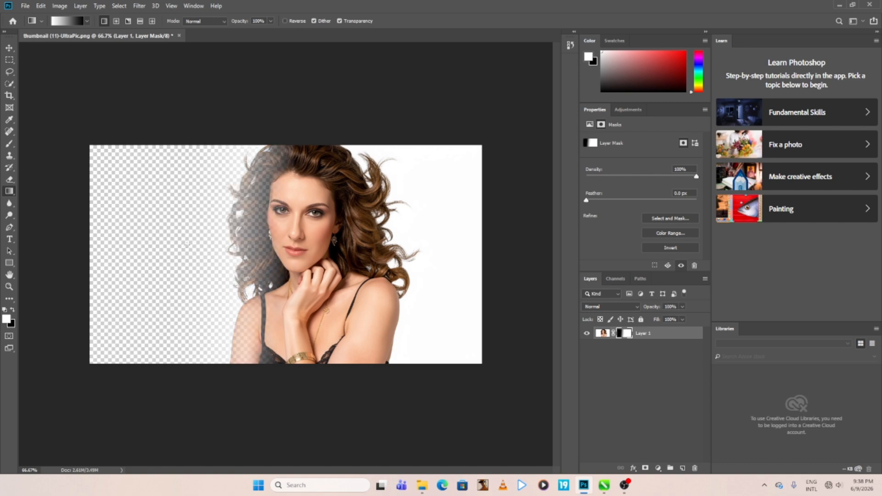
{"action": "left_click_drag", "start_coordinate": [306, 251], "coordinate": [225, 249]}
{"action": "left_click_drag", "start_coordinate": [286, 241], "coordinate": [216, 240]}
{"action": "left_click_drag", "start_coordinate": [287, 233], "coordinate": [196, 228]}
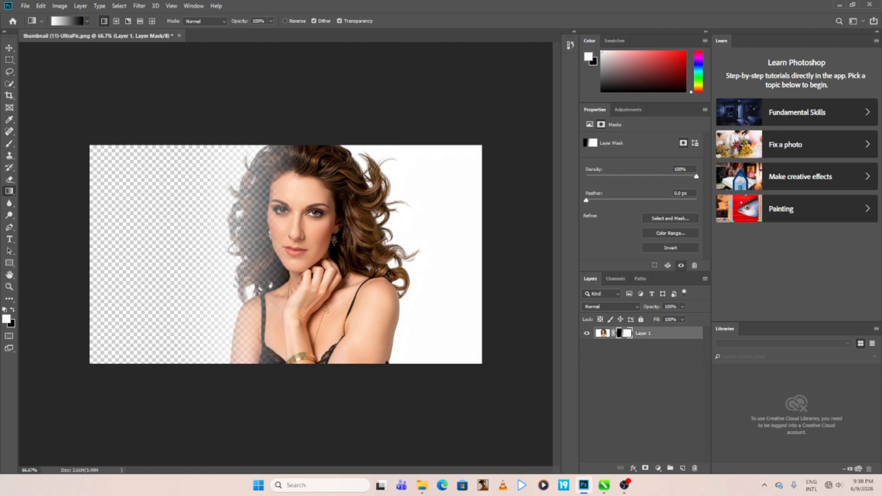
{"action": "left_click_drag", "start_coordinate": [313, 244], "coordinate": [288, 238]}
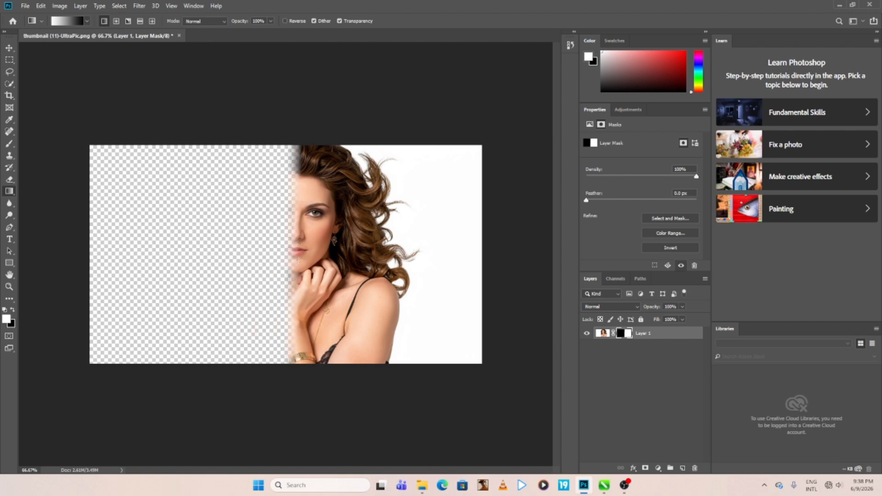
{"action": "mouse_move", "coordinate": [306, 236]}
{"action": "left_mouse_down"}
{"action": "mouse_move", "coordinate": [286, 231]}
{"action": "mouse_move", "coordinate": [296, 223]}
{"action": "mouse_move", "coordinate": [282, 227]}
{"action": "mouse_move", "coordinate": [304, 233]}
{"action": "mouse_move", "coordinate": [281, 228]}
{"action": "mouse_move", "coordinate": [294, 231]}
{"action": "left_mouse_up"}
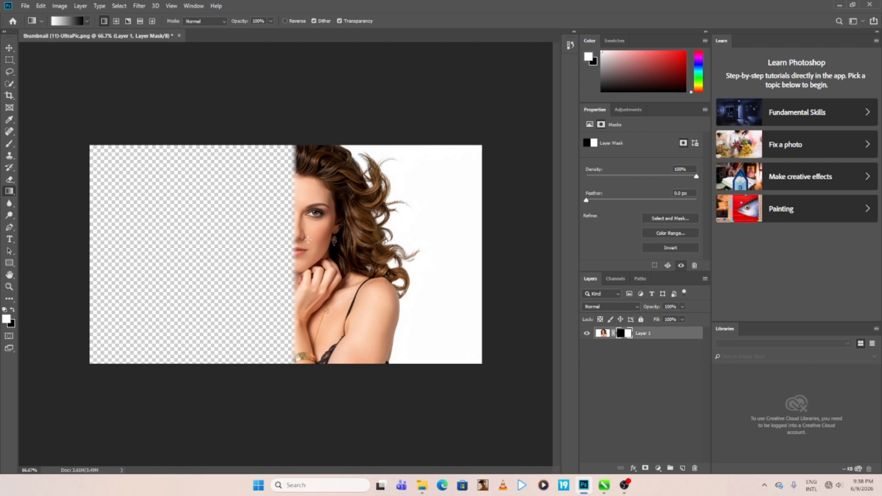
{"action": "mouse_move", "coordinate": [183, 229]}
{"action": "left_mouse_down"}
{"action": "mouse_move", "coordinate": [332, 250]}
{"action": "mouse_move", "coordinate": [280, 232]}
{"action": "mouse_move", "coordinate": [301, 236]}
{"action": "mouse_move", "coordinate": [289, 234]}
{"action": "left_mouse_up"}
Export the masked image with Save for Web as a transparent PNG-24 named thumbnail-(11)-UltraPic in the Downloads folder.
{"action": "left_click", "coordinate": [25, 7]}
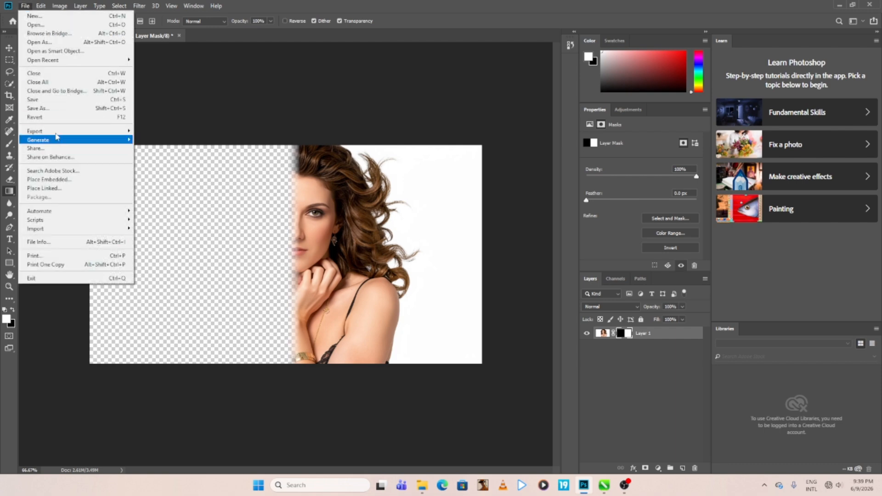
{"action": "mouse_move", "coordinate": [57, 131]}
{"action": "left_click", "coordinate": [170, 167]}
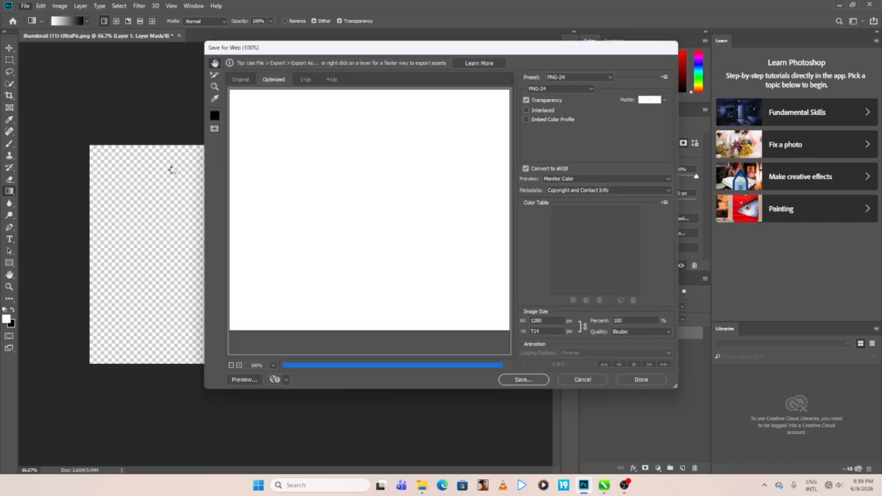
{"action": "left_click", "coordinate": [554, 89]}
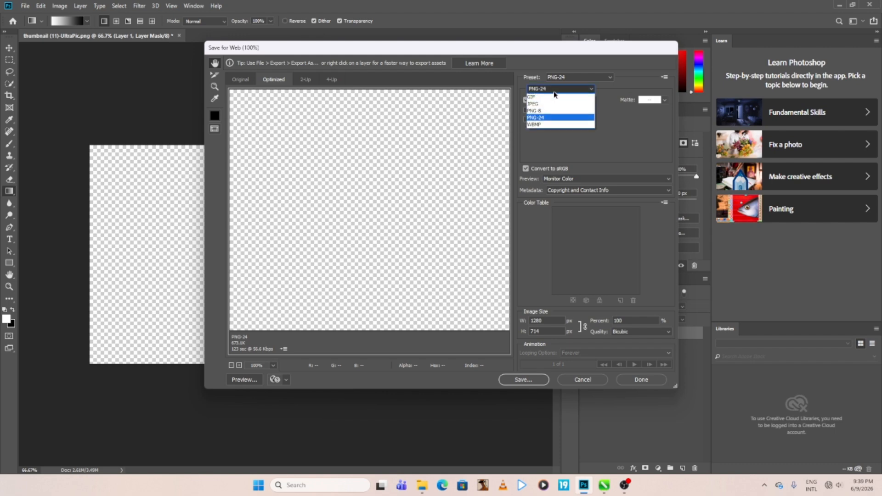
{"action": "left_click", "coordinate": [554, 92]}
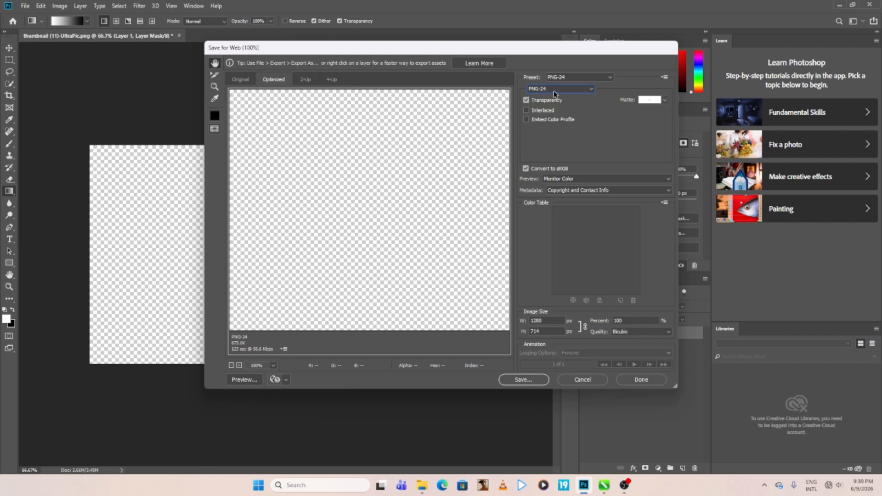
{"action": "left_click", "coordinate": [555, 89]}
{"action": "left_click", "coordinate": [544, 102]}
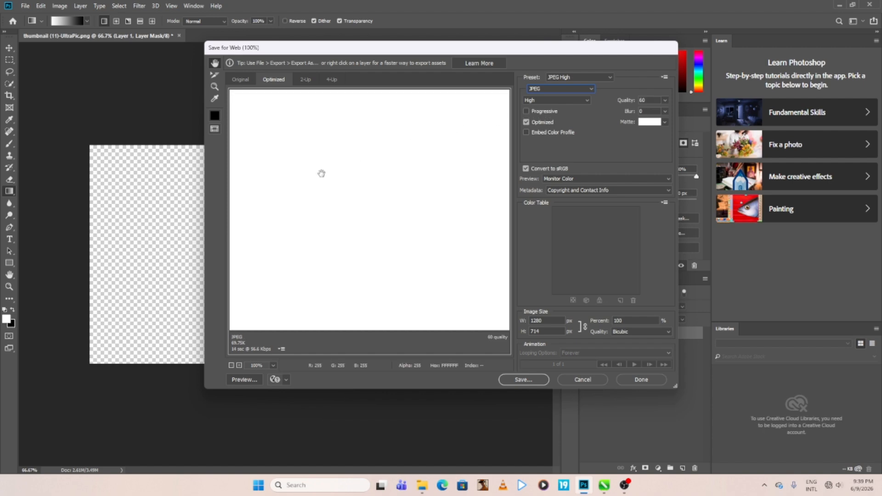
{"action": "left_click", "coordinate": [554, 89]}
{"action": "left_click", "coordinate": [543, 118]}
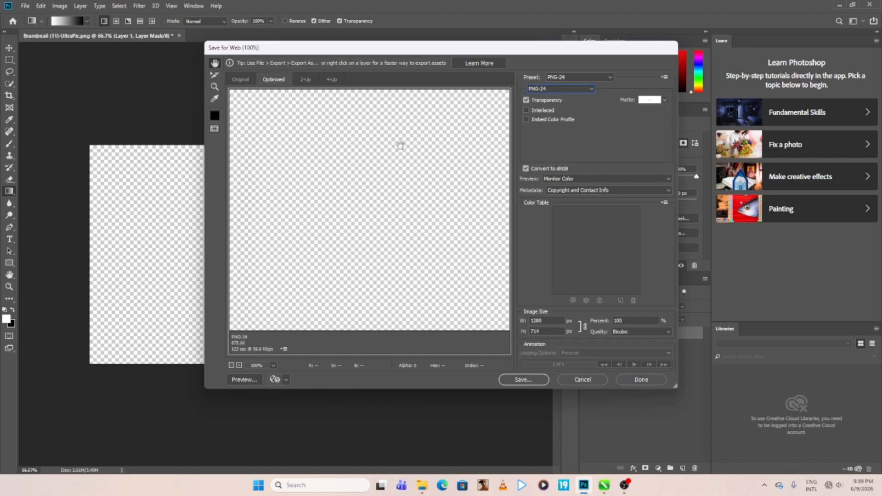
{"action": "left_click", "coordinate": [524, 380]}
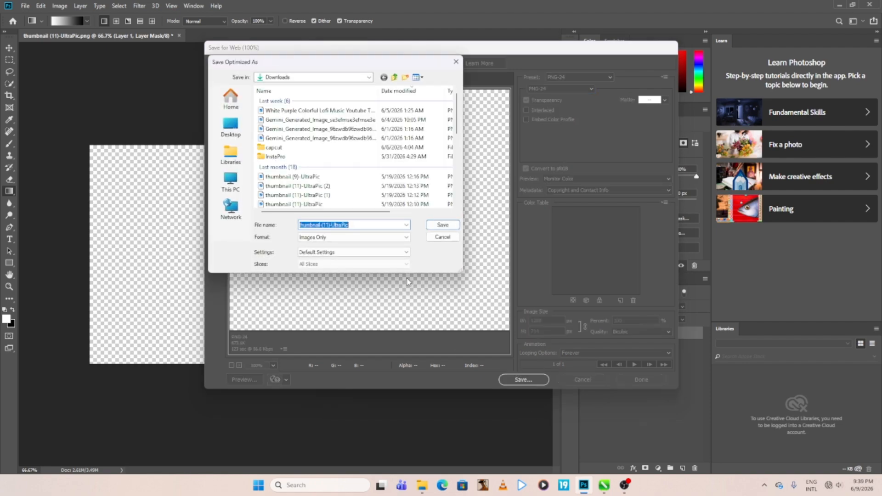
{"action": "left_click", "coordinate": [444, 225]}
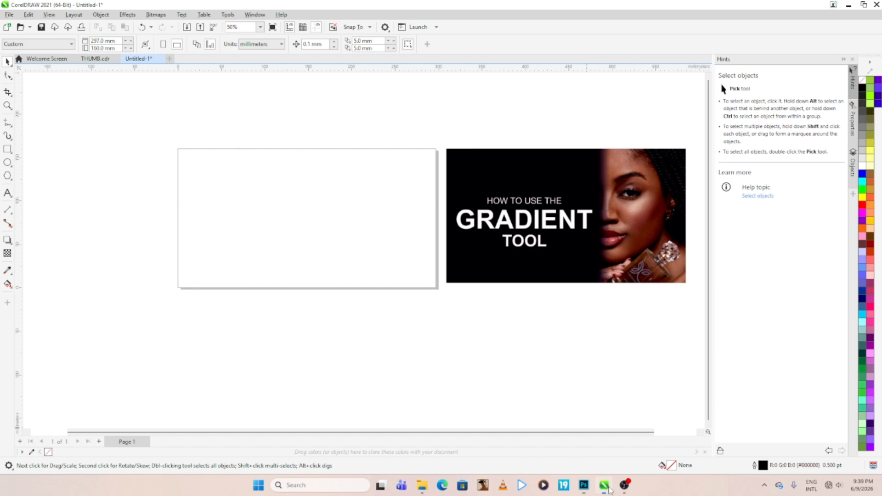
Switch to CorelDRAW and place the exported thumbnail-(11)-UltraPic image from the Downloads folder into the Untitled-1 drawing.
{"action": "left_click", "coordinate": [604, 484]}
{"action": "left_click", "coordinate": [421, 485]}
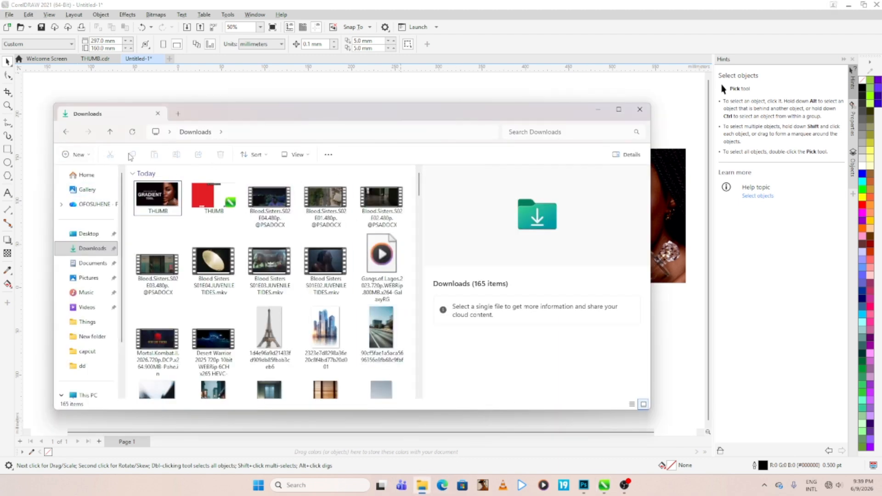
{"action": "left_click", "coordinate": [132, 134]}
{"action": "left_click", "coordinate": [174, 216]}
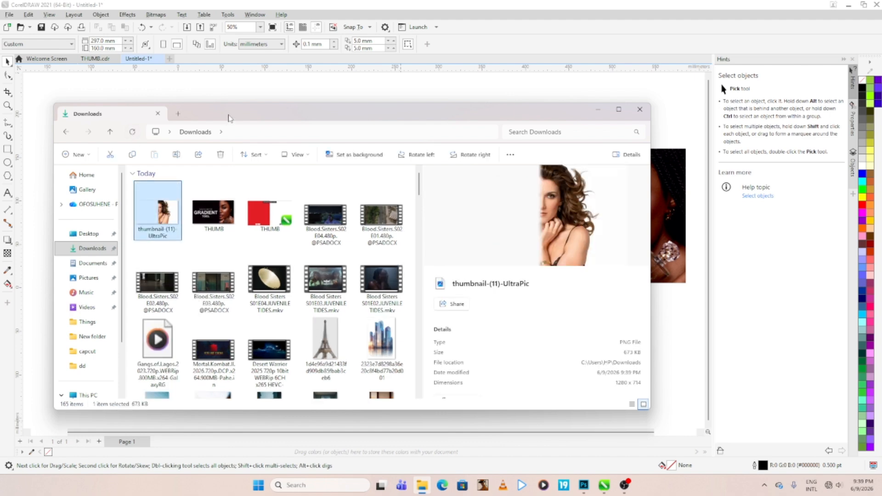
{"action": "left_click_drag", "start_coordinate": [229, 119], "coordinate": [338, 155]}
{"action": "left_click_drag", "start_coordinate": [285, 236], "coordinate": [171, 180]}
{"action": "left_click", "coordinate": [156, 177]}
{"action": "scroll", "coordinate": [156, 177], "scroll_direction": "down", "scroll_amount": 2}
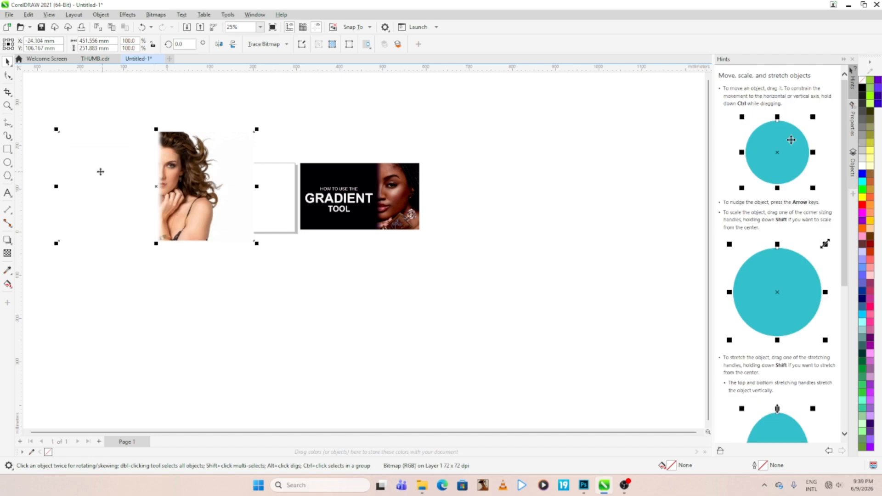
Trim the empty areas on both sides of the portrait bitmap with the Shape tool, leaving a narrow frame around the woman.
{"action": "left_click", "coordinate": [8, 75]}
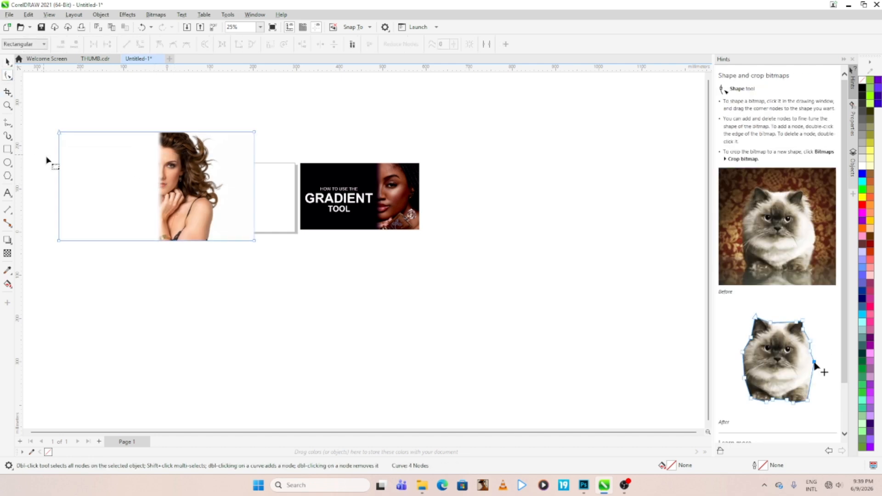
{"action": "left_click_drag", "start_coordinate": [64, 177], "coordinate": [142, 174]}
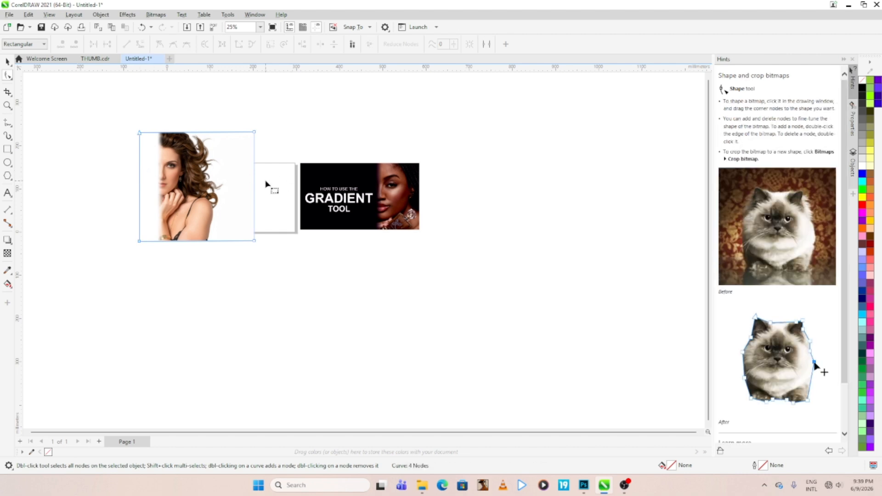
{"action": "left_click_drag", "start_coordinate": [255, 189], "coordinate": [230, 191]}
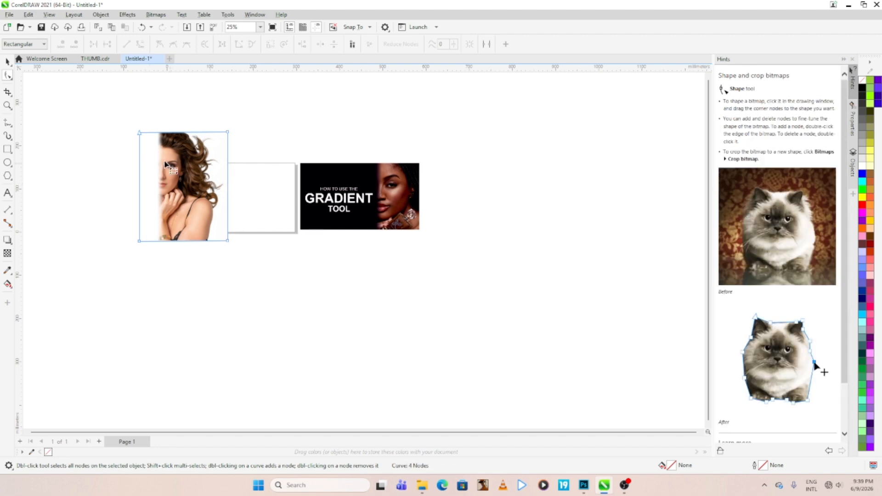
{"action": "left_click", "coordinate": [50, 76]}
{"action": "left_click", "coordinate": [7, 61]}
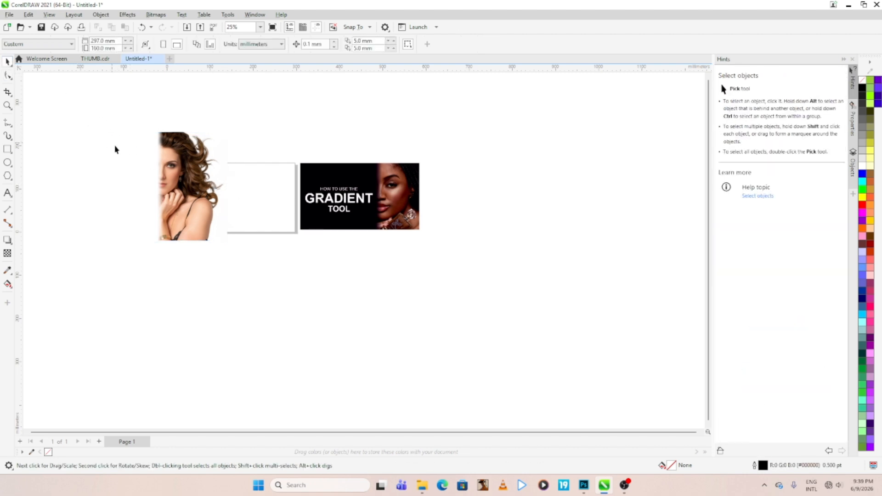
Scale the cropped portrait down to about 95 by 118 mm and move it off the page, over the sample thumbnail's lower edge.
{"action": "left_click", "coordinate": [182, 176]}
{"action": "left_click_drag", "start_coordinate": [136, 130], "coordinate": [187, 189]}
{"action": "scroll", "coordinate": [211, 206], "scroll_direction": "up", "scroll_amount": 1}
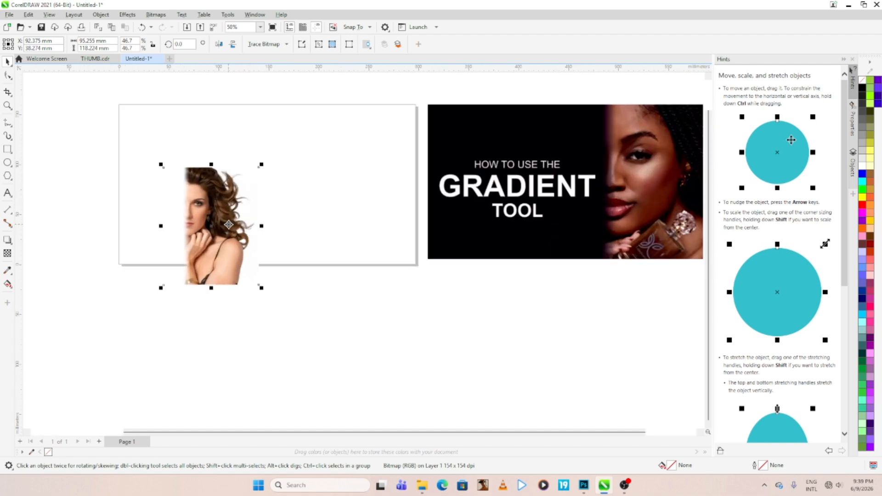
{"action": "left_click_drag", "start_coordinate": [251, 230], "coordinate": [378, 185]}
{"action": "scroll", "coordinate": [378, 185], "scroll_direction": "down", "scroll_amount": 1}
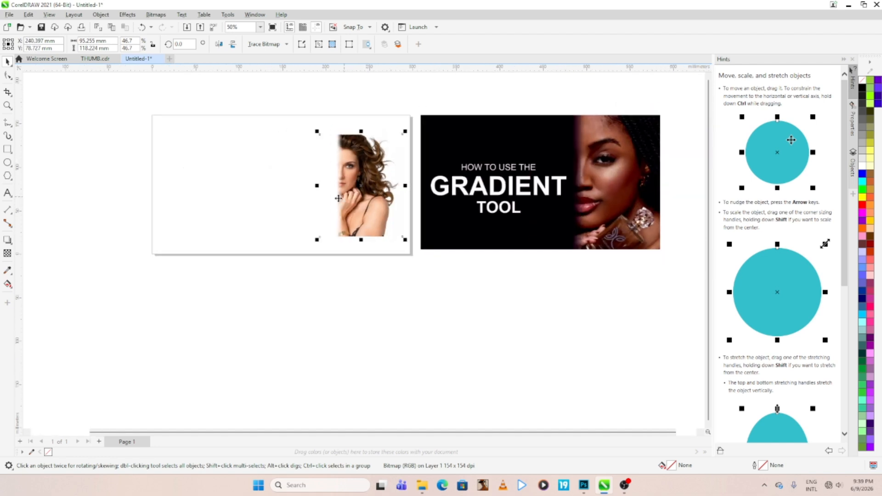
{"action": "left_click_drag", "start_coordinate": [319, 201], "coordinate": [437, 257]}
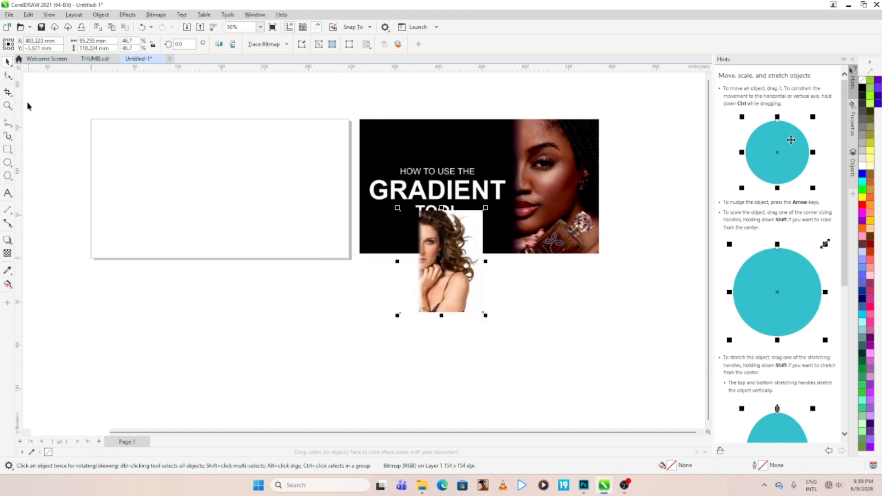
Draw a rectangle about 97 by 159 mm over the right third of the page and another about 297 by 160 mm covering the page.
{"action": "left_click", "coordinate": [7, 149]}
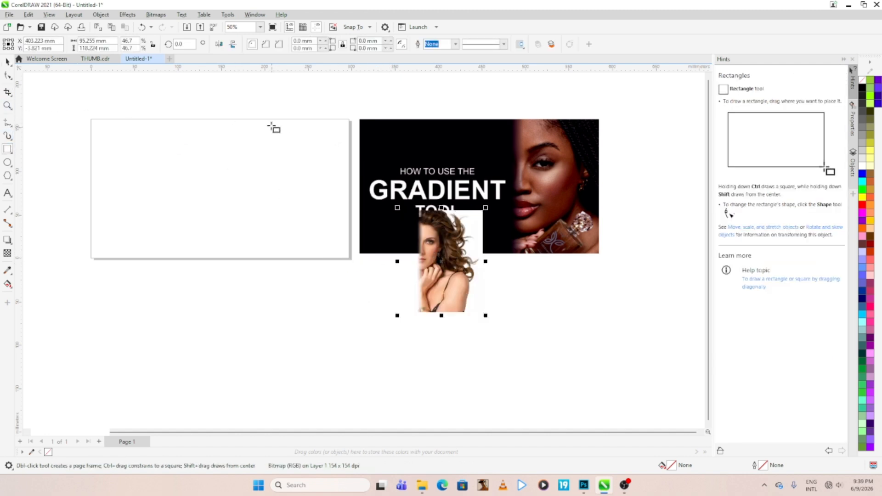
{"action": "left_click_drag", "start_coordinate": [264, 119], "coordinate": [349, 259]}
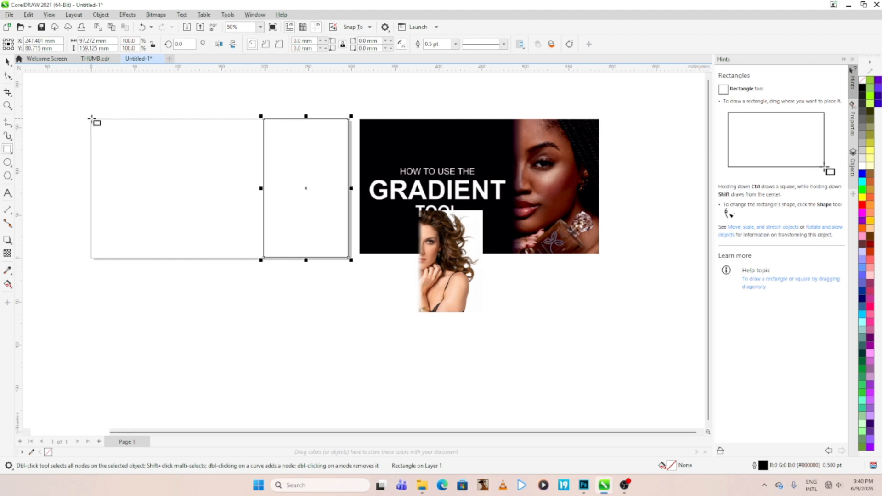
{"action": "left_click_drag", "start_coordinate": [91, 119], "coordinate": [351, 257]}
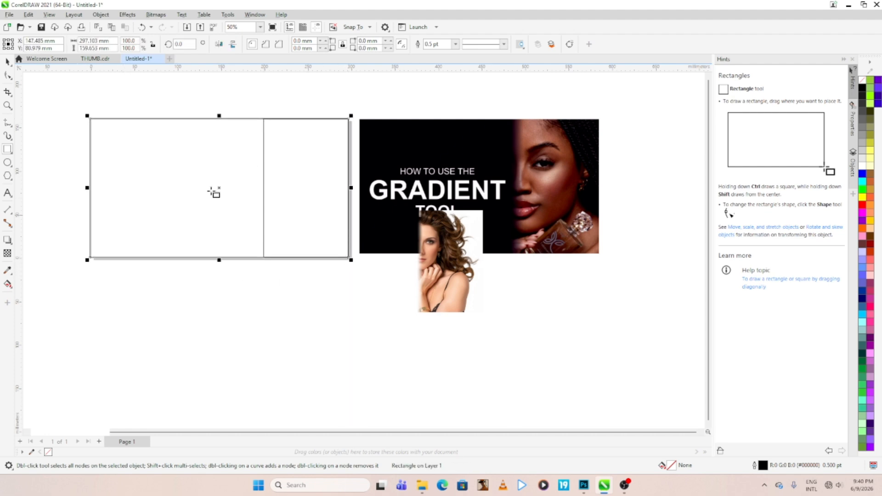
{"action": "left_click", "coordinate": [6, 61]}
{"action": "left_click", "coordinate": [443, 267]}
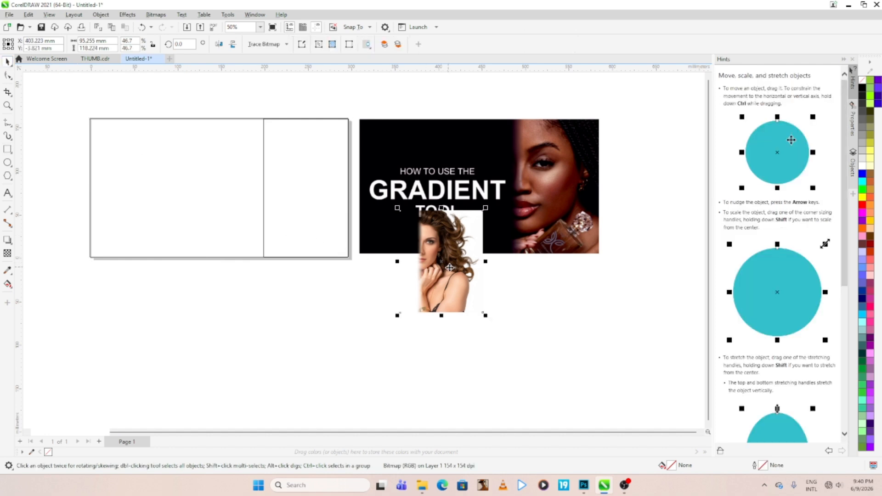
{"action": "right_click", "coordinate": [461, 271]}
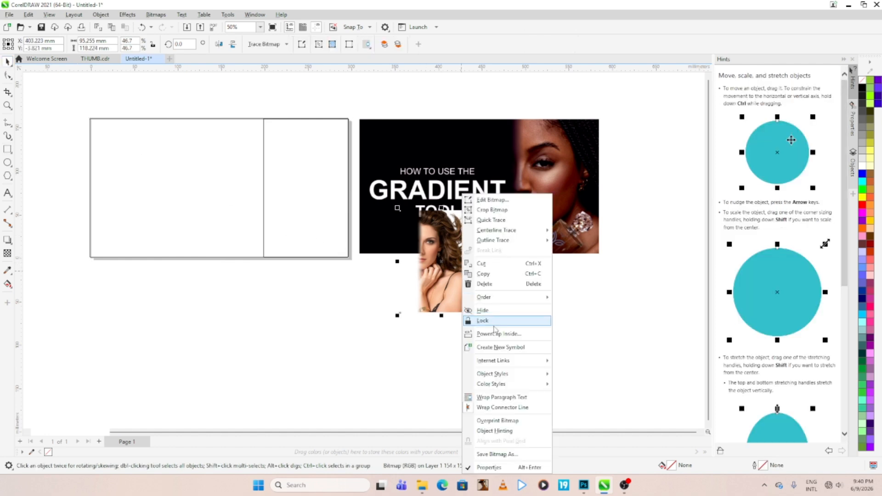
{"action": "left_click", "coordinate": [281, 219]}
Show the Objects list and stack the narrow rectangle above the page-sized rectangle.
{"action": "left_click", "coordinate": [198, 160]}
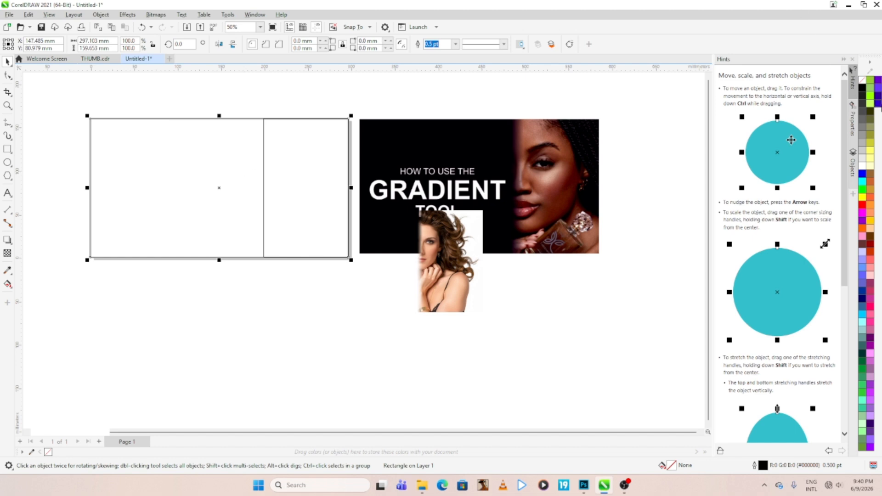
{"action": "left_click", "coordinate": [854, 169]}
{"action": "left_click_drag", "start_coordinate": [756, 137], "coordinate": [756, 156]}
{"action": "left_click", "coordinate": [743, 137]}
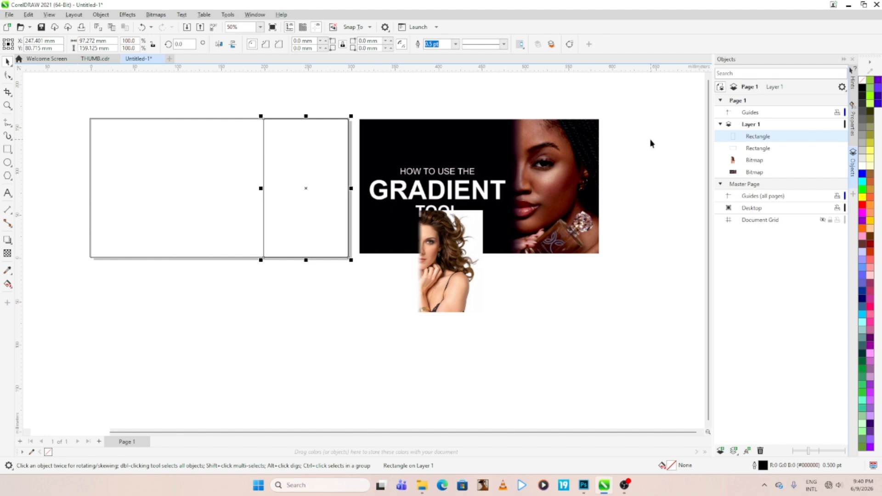
{"action": "key", "text": "ctrl+Page_Down"}
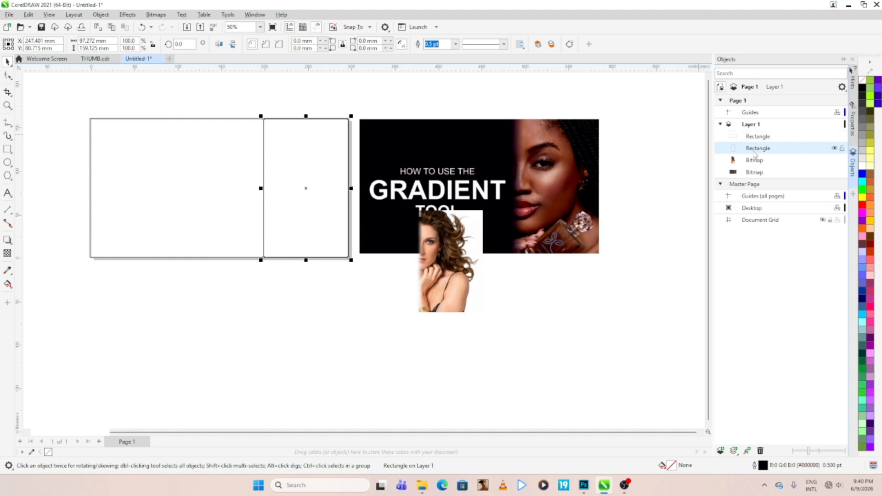
{"action": "key", "text": "ctrl+Page_Up"}
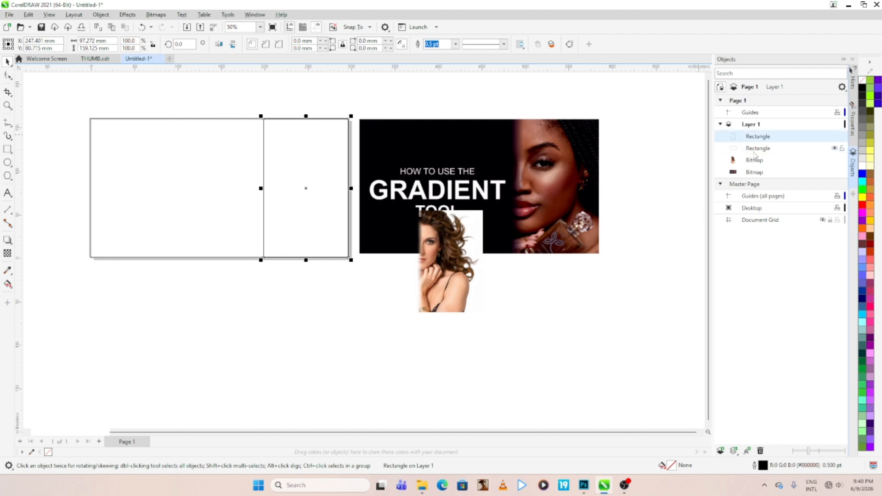
PowerClip the portrait inside the narrow rectangle and open the frame's contents for editing.
{"action": "left_click", "coordinate": [339, 301]}
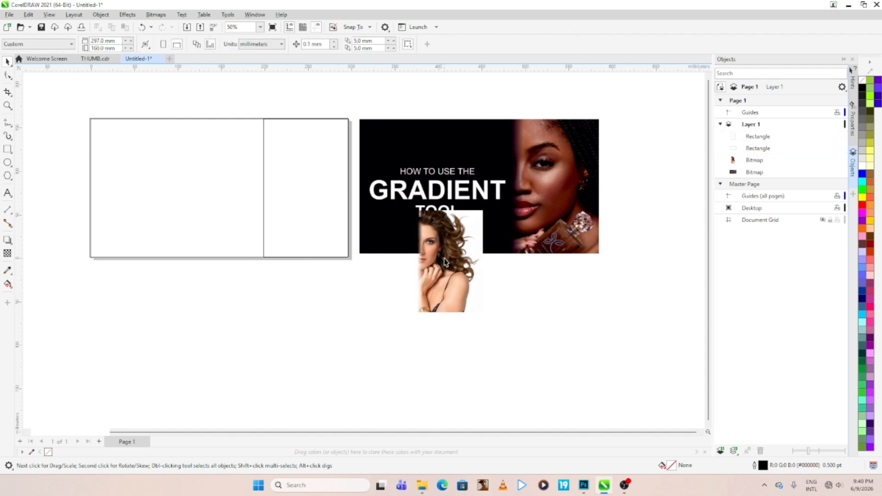
{"action": "right_click", "coordinate": [444, 259]}
{"action": "left_click", "coordinate": [482, 334]}
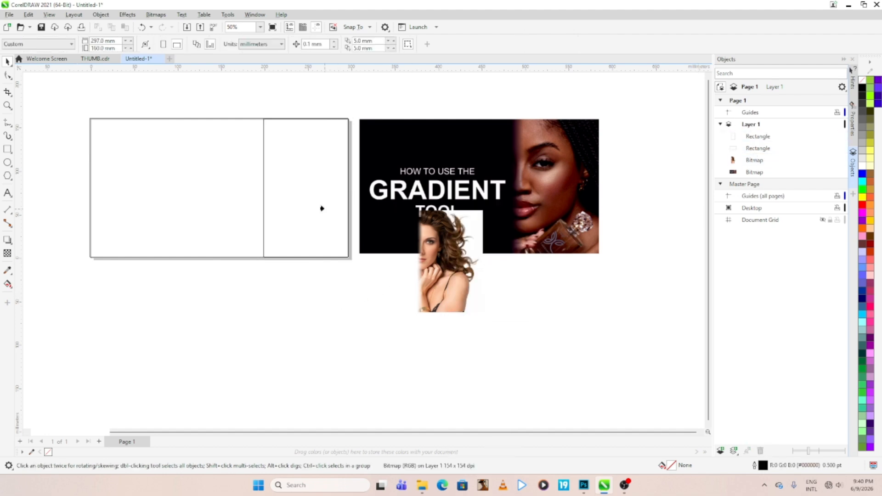
{"action": "left_click", "coordinate": [302, 173]}
{"action": "double_click", "coordinate": [307, 171]}
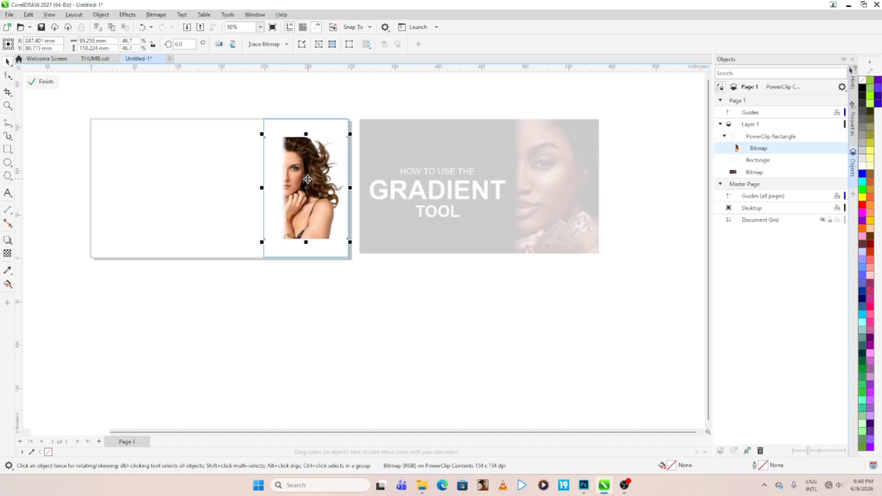
Enlarge the portrait inside the PowerClip frame to about 176 by 219 mm and reposition it over the frame.
{"action": "left_click", "coordinate": [262, 240]}
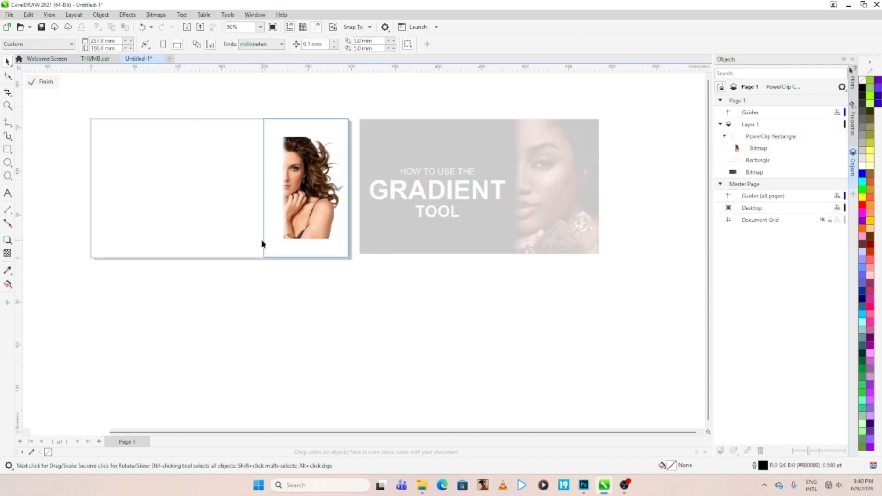
{"action": "left_click", "coordinate": [285, 227]}
{"action": "left_click_drag", "start_coordinate": [261, 243], "coordinate": [208, 252]}
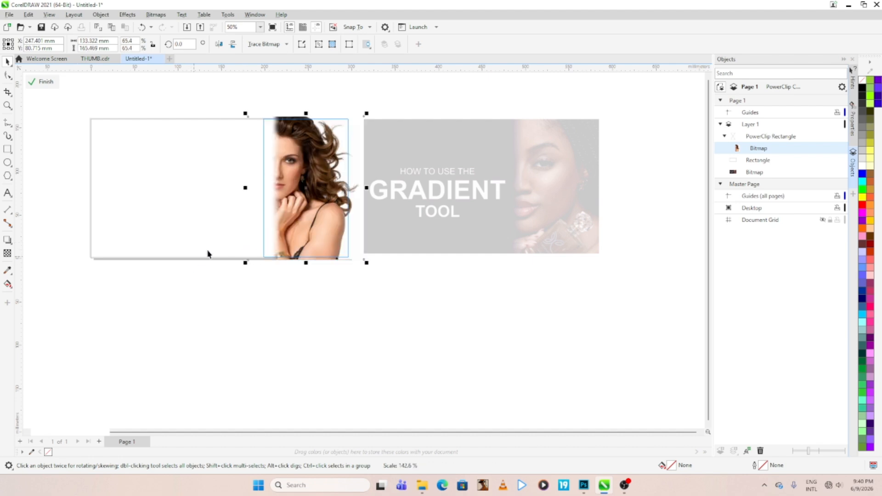
{"action": "left_click_drag", "start_coordinate": [366, 113], "coordinate": [427, 96]}
{"action": "left_click_drag", "start_coordinate": [324, 164], "coordinate": [326, 173]}
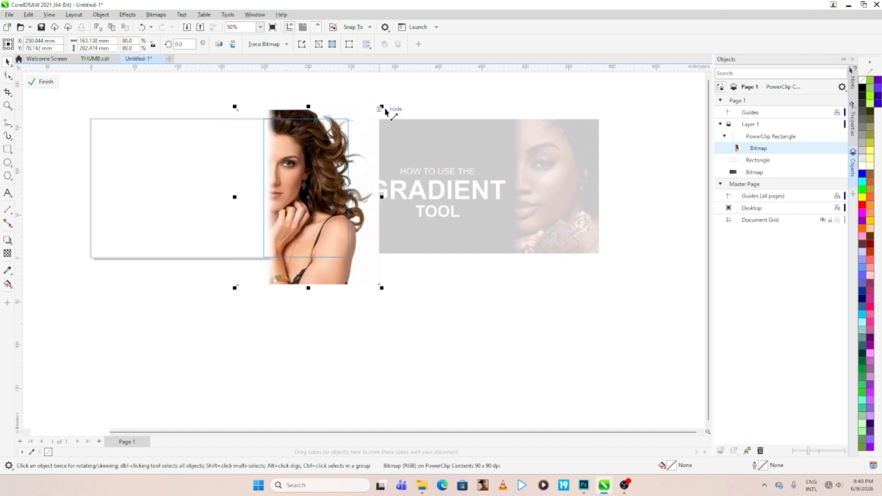
{"action": "mouse_move", "coordinate": [384, 108]}
{"action": "left_mouse_down"}
{"action": "mouse_move", "coordinate": [409, 104]}
{"action": "mouse_move", "coordinate": [392, 94]}
{"action": "left_mouse_up"}
{"action": "left_click_drag", "start_coordinate": [335, 152], "coordinate": [324, 169]}
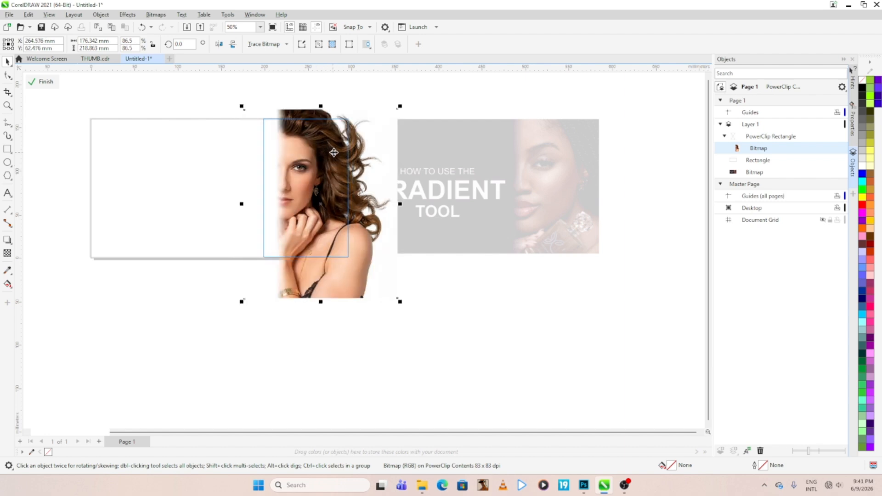
Scale the portrait up further to about 192 by 238 mm, shift it until half the face fills the frame, and finish editing the contents.
{"action": "left_click_drag", "start_coordinate": [399, 109], "coordinate": [409, 95]}
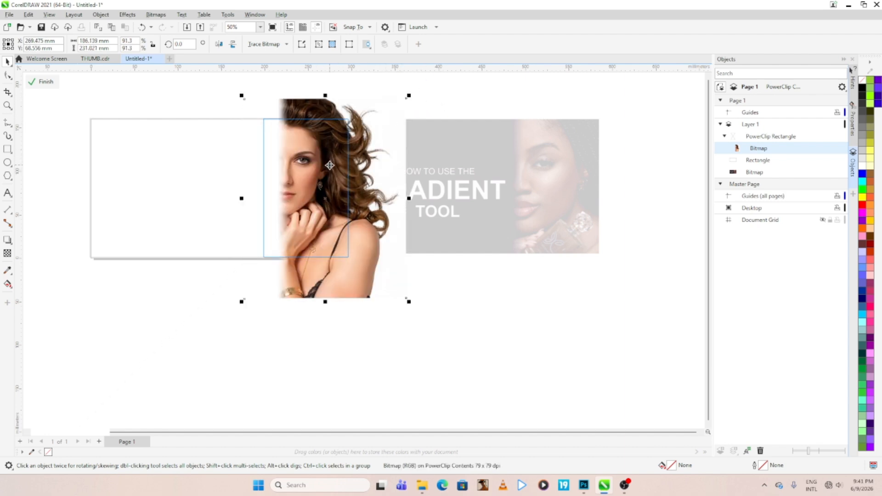
{"action": "left_click_drag", "start_coordinate": [302, 202], "coordinate": [301, 202]}
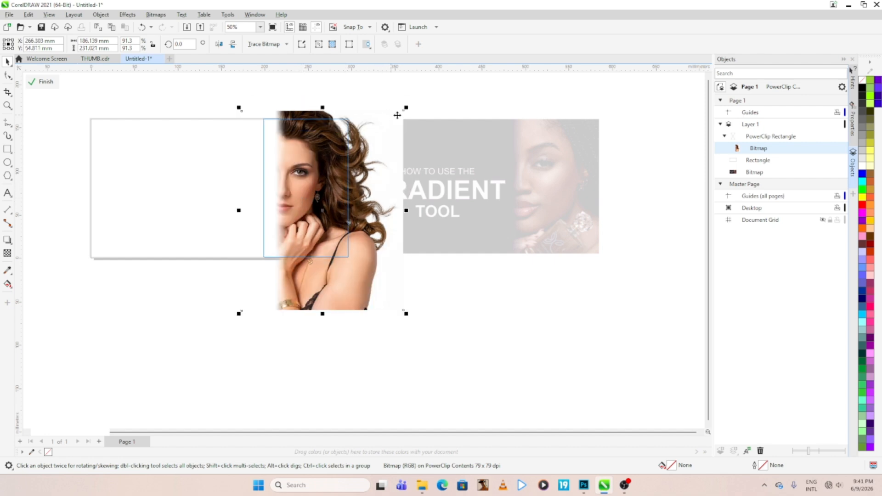
{"action": "left_click_drag", "start_coordinate": [407, 109], "coordinate": [465, 106]}
{"action": "mouse_move", "coordinate": [353, 178]}
{"action": "left_mouse_down"}
{"action": "mouse_move", "coordinate": [350, 186]}
{"action": "mouse_move", "coordinate": [364, 171]}
{"action": "left_mouse_up"}
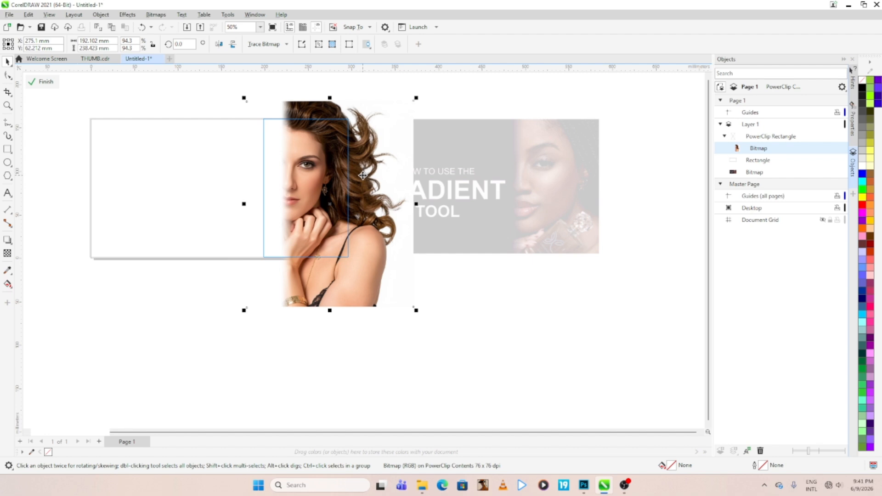
{"action": "left_click_drag", "start_coordinate": [299, 174], "coordinate": [307, 178]}
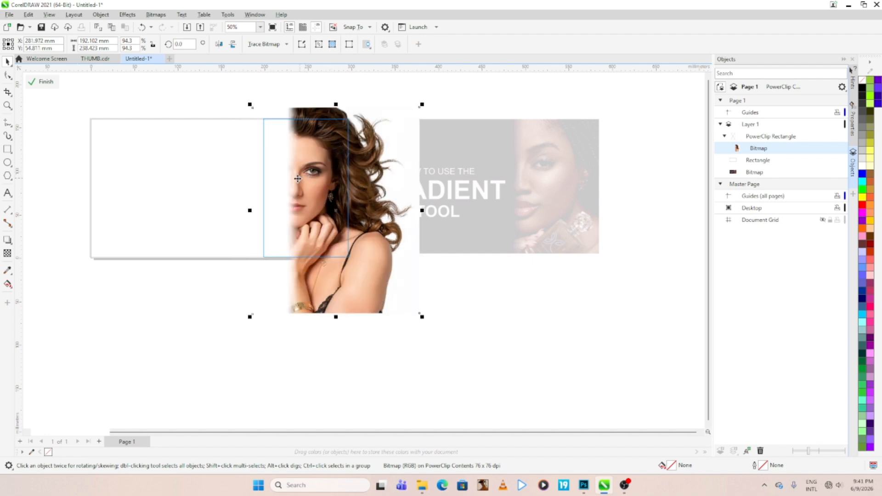
{"action": "left_click", "coordinate": [44, 81]}
{"action": "left_click", "coordinate": [295, 281]}
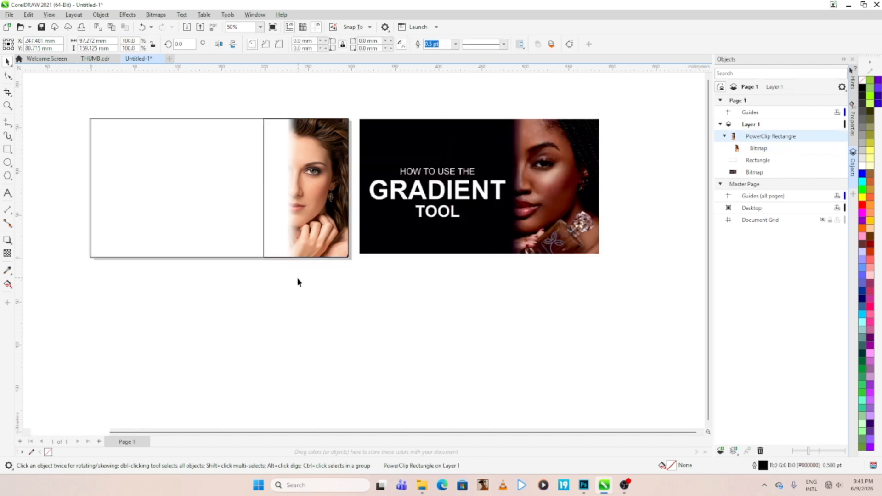
Remove the outline of the PowerClip frame around the portrait by setting its outline width to None.
{"action": "left_click", "coordinate": [268, 194]}
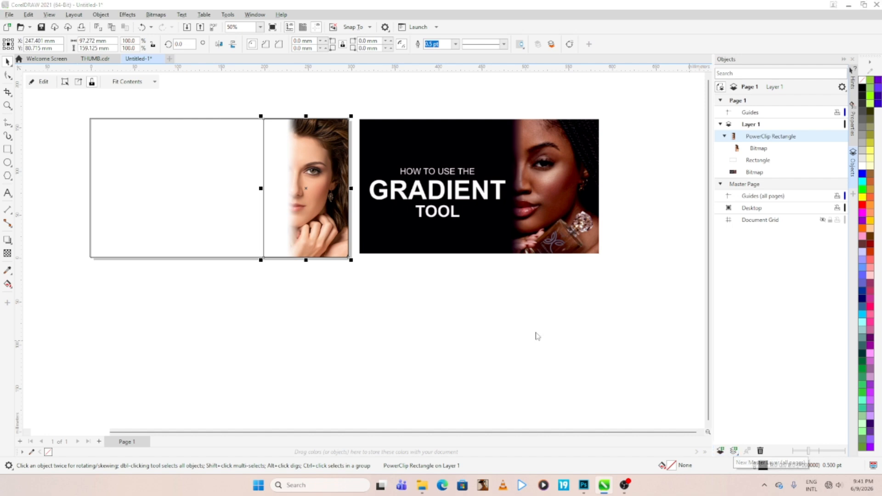
{"action": "key", "text": "F12"}
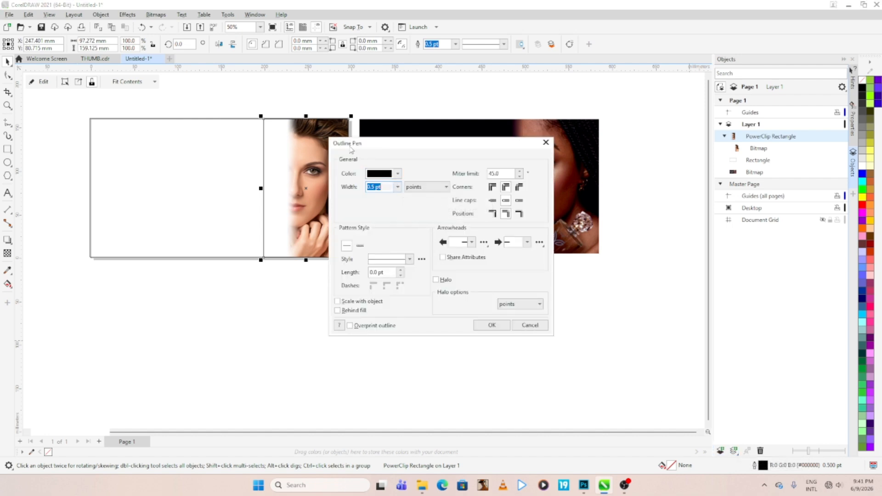
{"action": "left_click", "coordinate": [397, 174]}
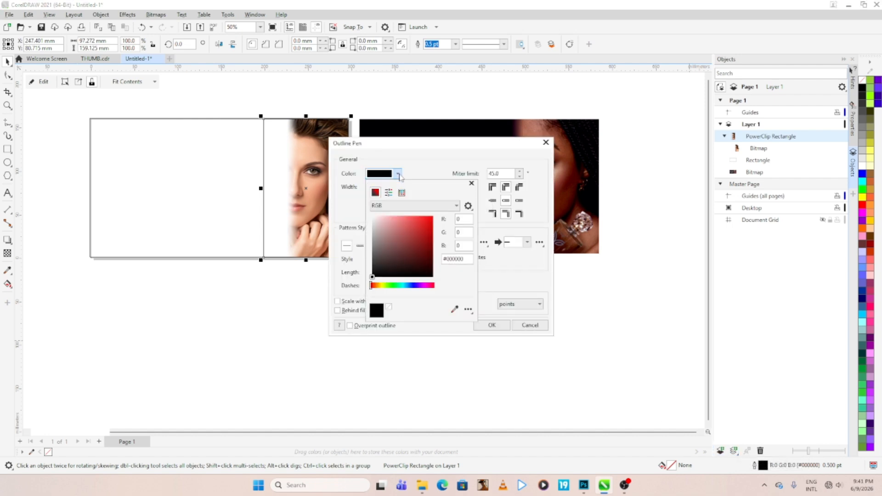
{"action": "left_click", "coordinate": [391, 310]}
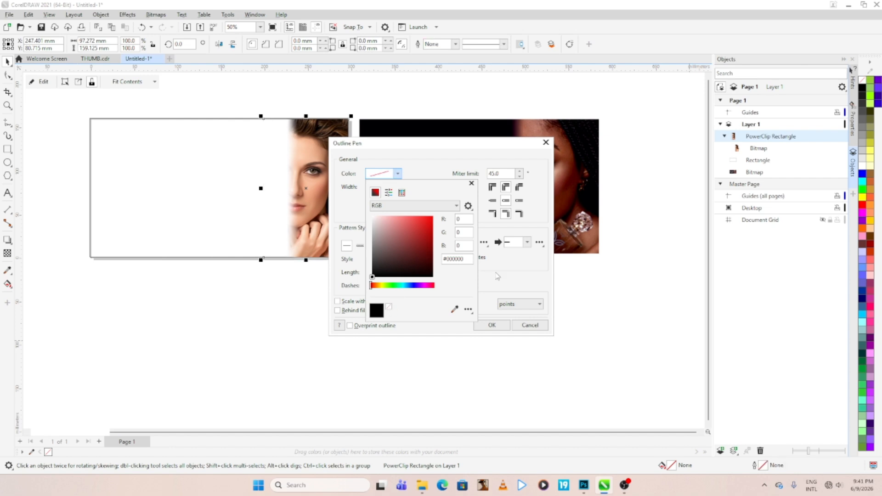
{"action": "left_click", "coordinate": [500, 275]}
{"action": "left_click", "coordinate": [397, 174]}
{"action": "left_click", "coordinate": [386, 258]}
{"action": "left_click", "coordinate": [486, 269]}
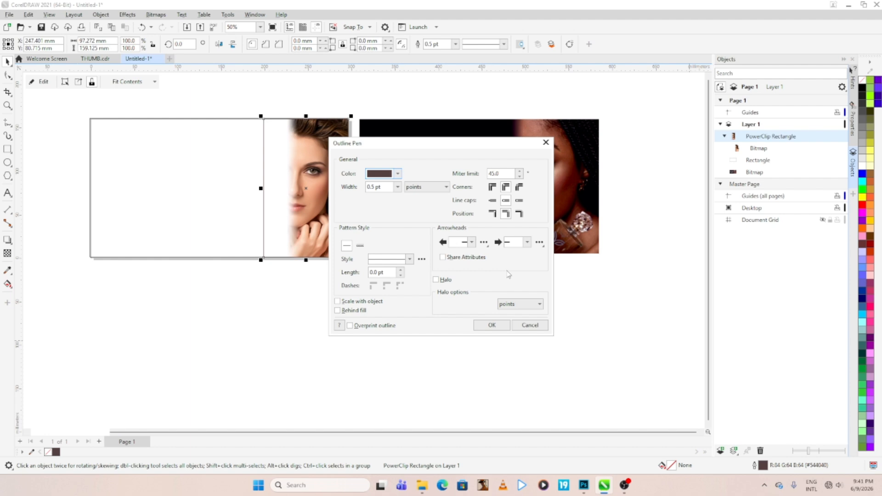
{"action": "left_click", "coordinate": [398, 187]}
{"action": "left_click", "coordinate": [376, 192]}
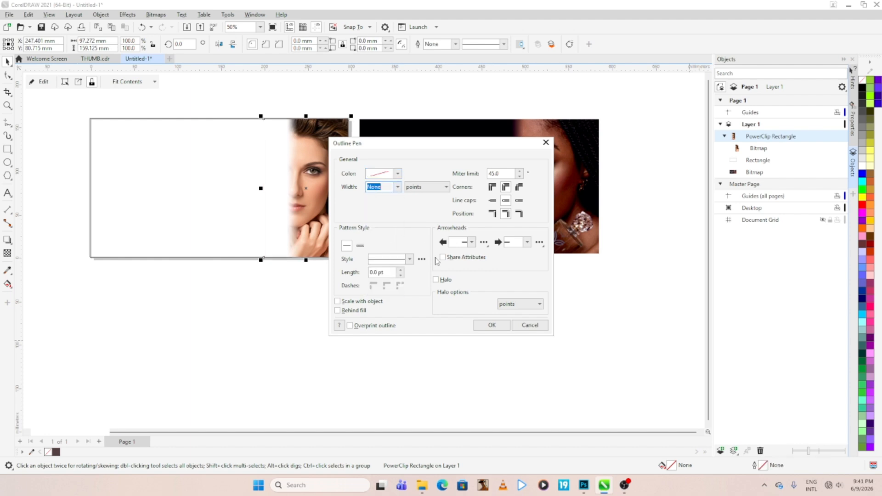
{"action": "left_click", "coordinate": [487, 324]}
{"action": "left_click", "coordinate": [485, 326]}
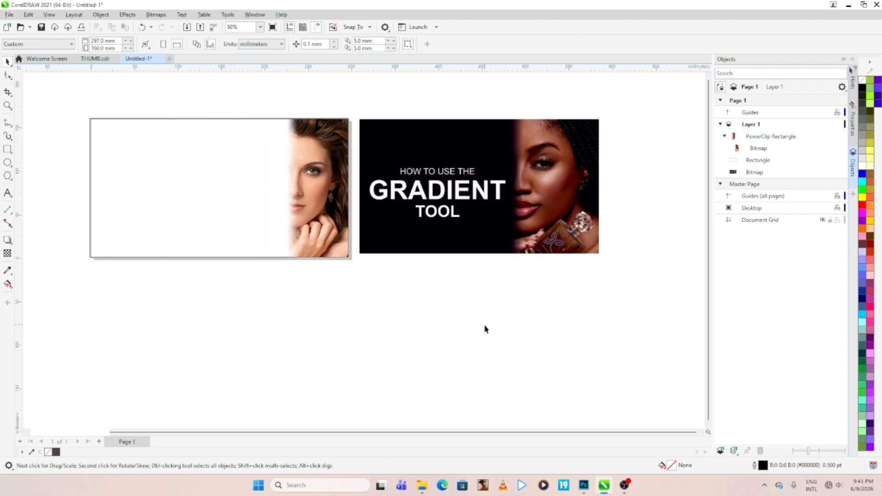
{"action": "left_click", "coordinate": [319, 197]}
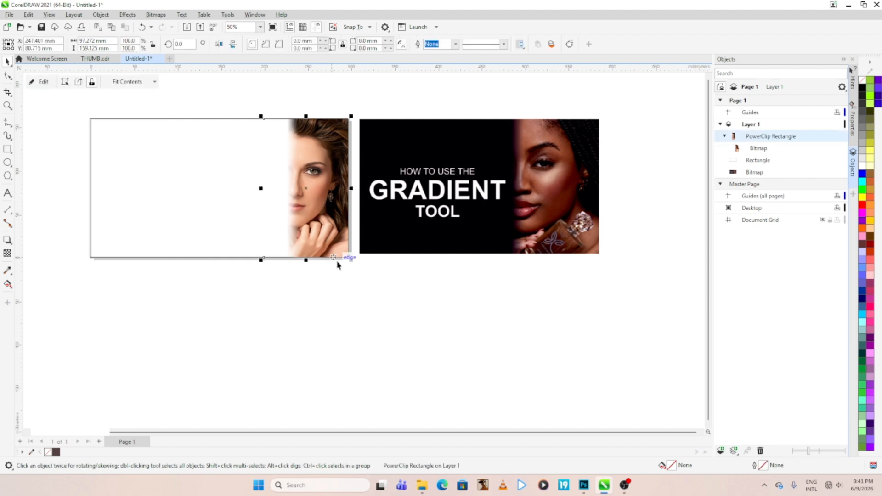
{"action": "left_click", "coordinate": [421, 303]}
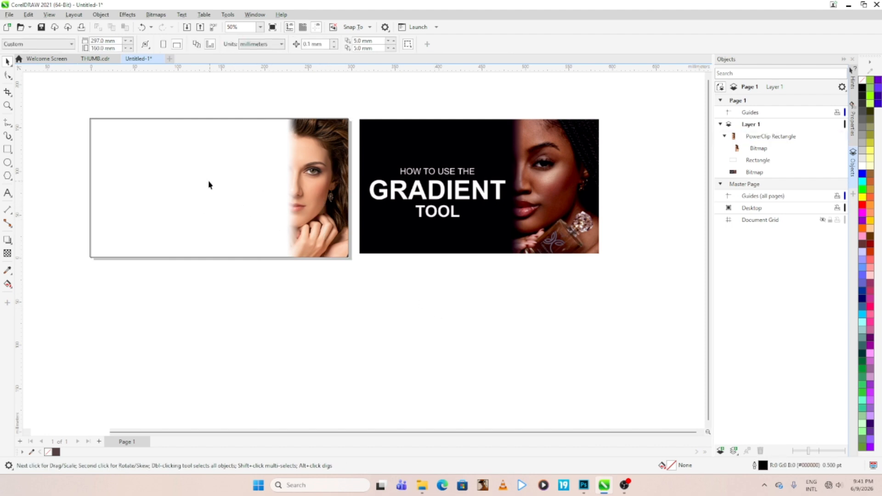
Fill the page-sized rectangle with a dark brown sampled from the portrait's hair.
{"action": "left_click", "coordinate": [151, 170]}
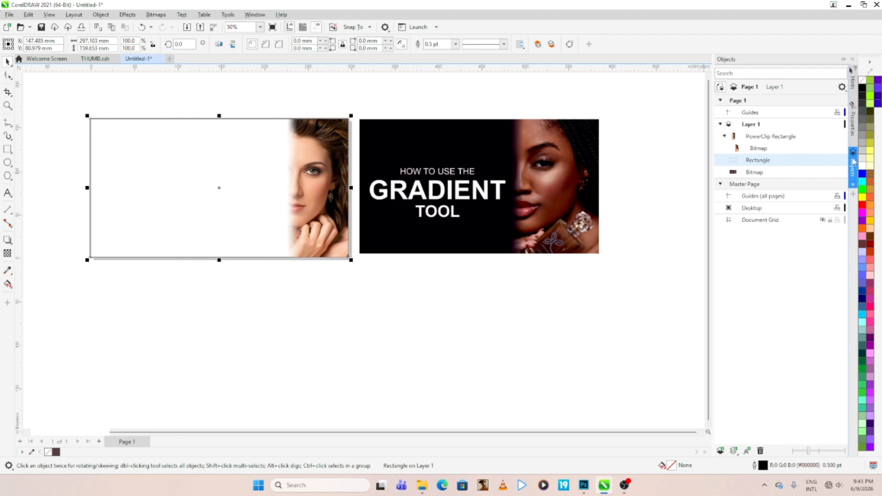
{"action": "left_click", "coordinate": [7, 270]}
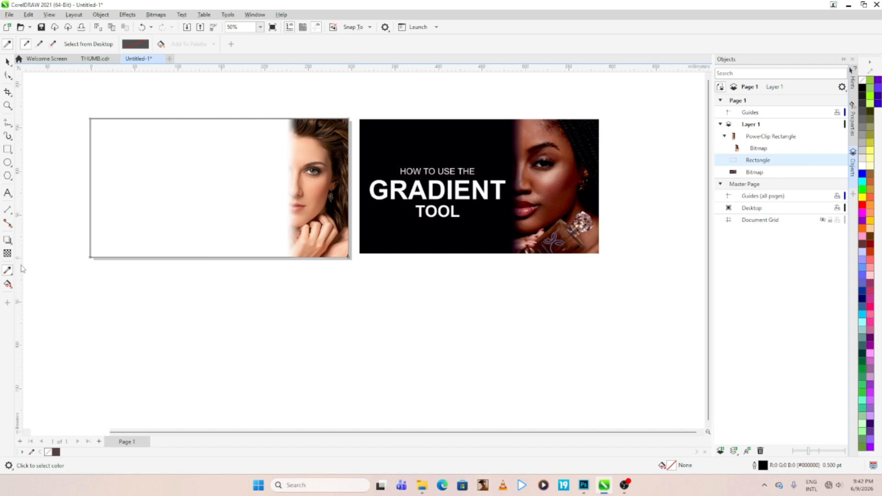
{"action": "left_click", "coordinate": [331, 132]}
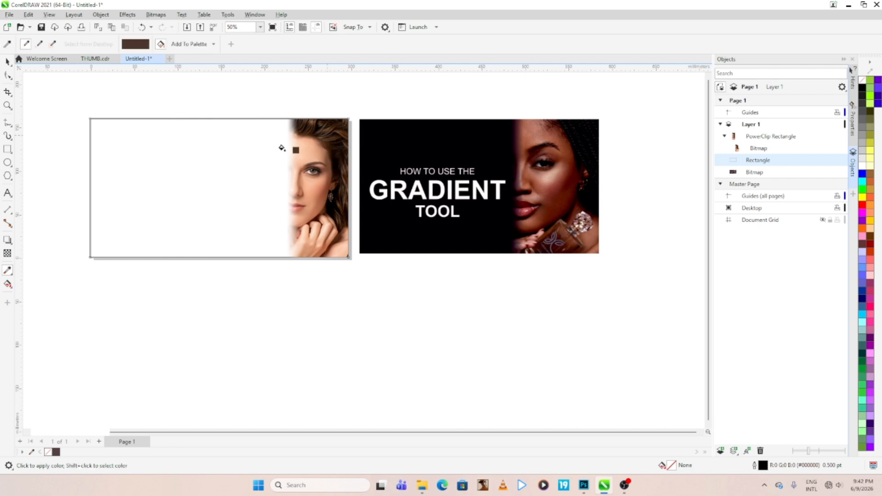
{"action": "left_click", "coordinate": [113, 152]}
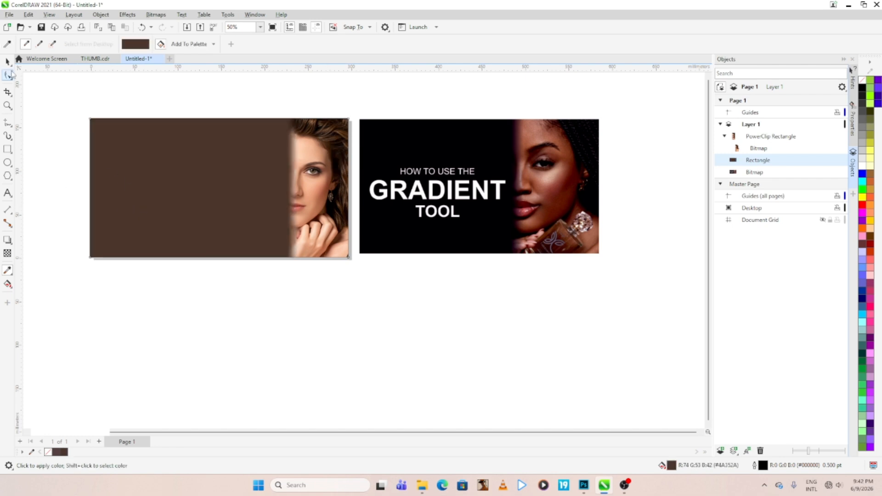
{"action": "left_click", "coordinate": [7, 62]}
{"action": "left_click", "coordinate": [335, 302]}
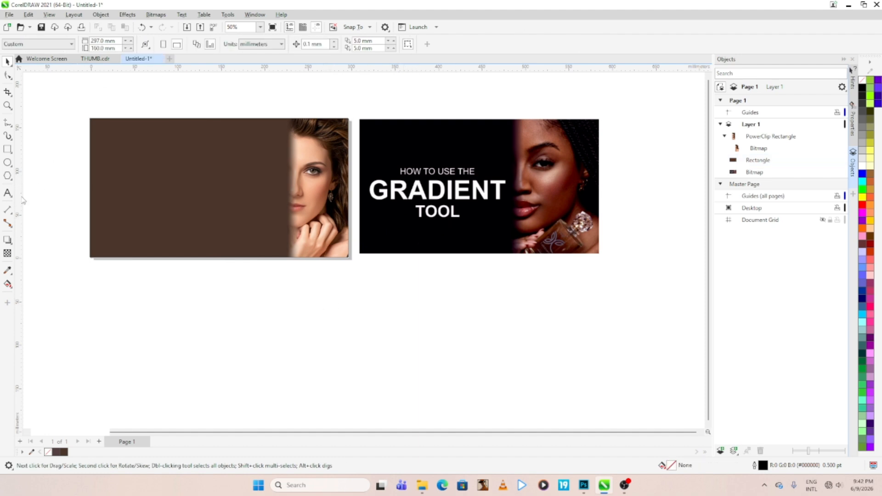
Add the three-line Arial text "HOW TO USE THE / GRADIENT / TOOL" on the brown background and colour it white.
{"action": "left_click", "coordinate": [8, 194]}
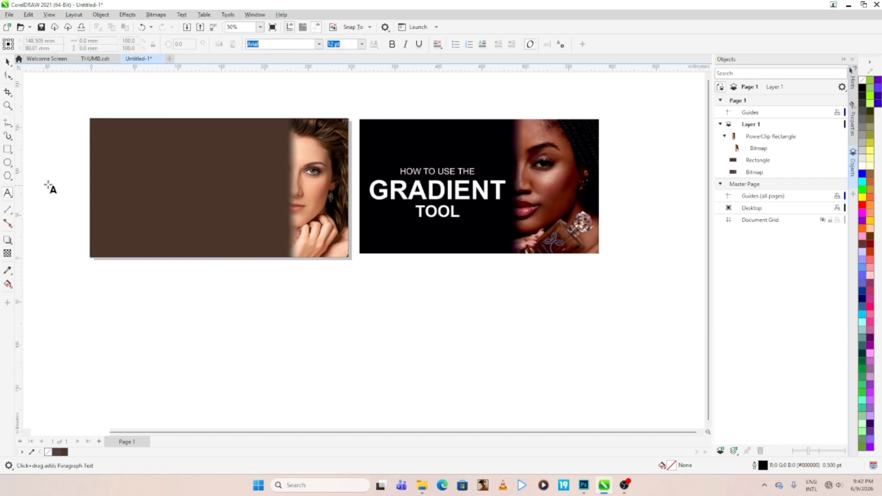
{"action": "left_click", "coordinate": [125, 166]}
{"action": "type", "text": "HOW TO USE THE"}
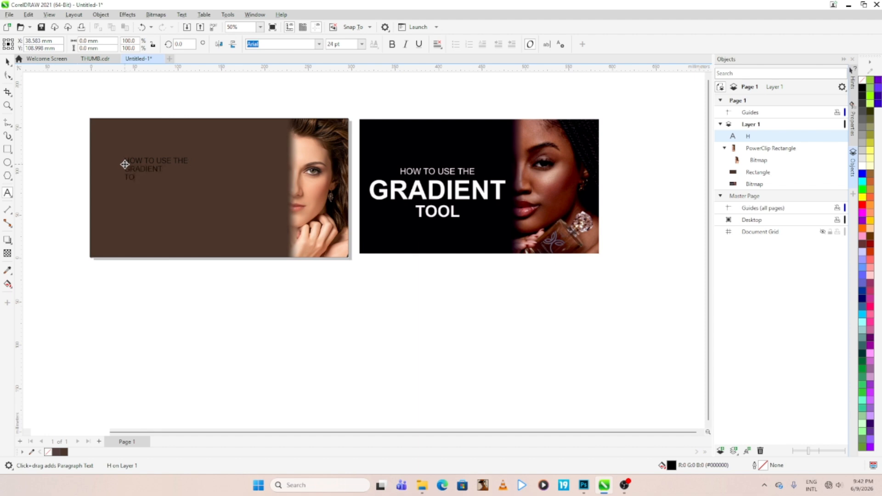
{"action": "key", "text": "ctrl+space"}
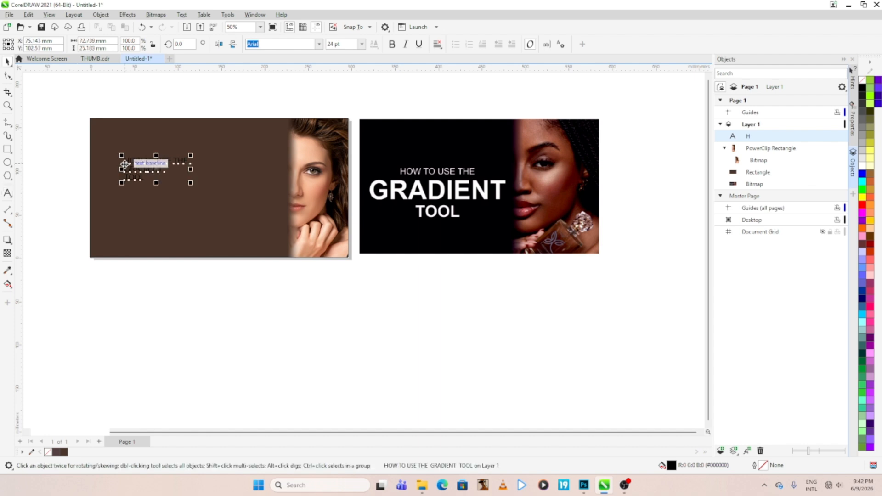
{"action": "key", "text": "Escape"}
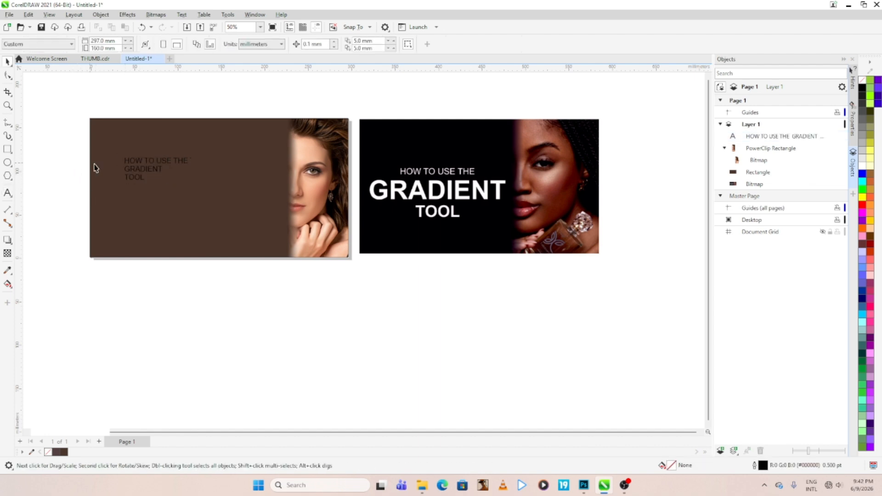
{"action": "left_click", "coordinate": [150, 170]}
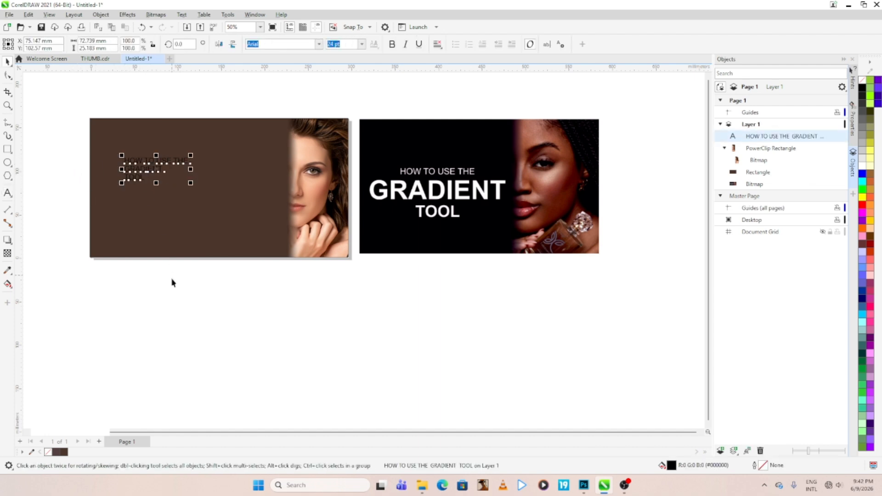
{"action": "left_click", "coordinate": [870, 169]}
{"action": "left_click", "coordinate": [167, 180]}
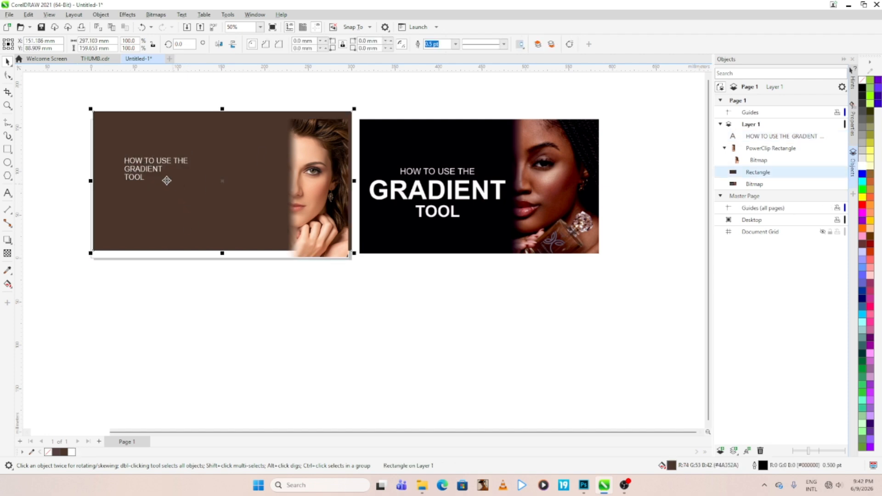
{"action": "left_click", "coordinate": [166, 181]}
{"action": "key", "text": "ctrl+z"}
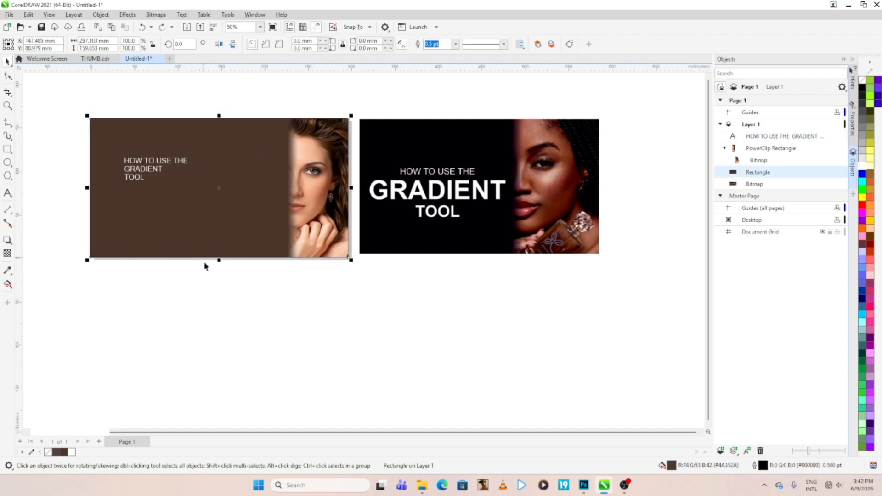
{"action": "left_click", "coordinate": [213, 277]}
Scale the white title up to about 219 by 76 mm across the brown area and break it apart into separate lines.
{"action": "left_click", "coordinate": [157, 180]}
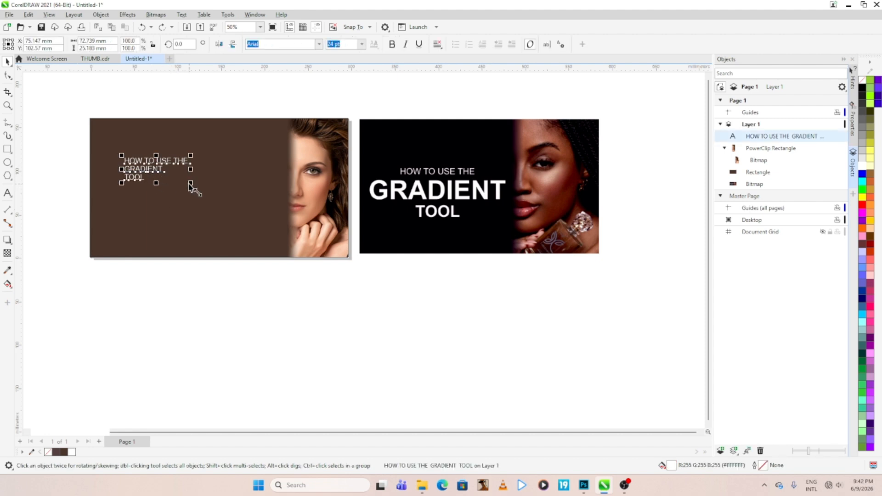
{"action": "left_click_drag", "start_coordinate": [189, 183], "coordinate": [257, 207]}
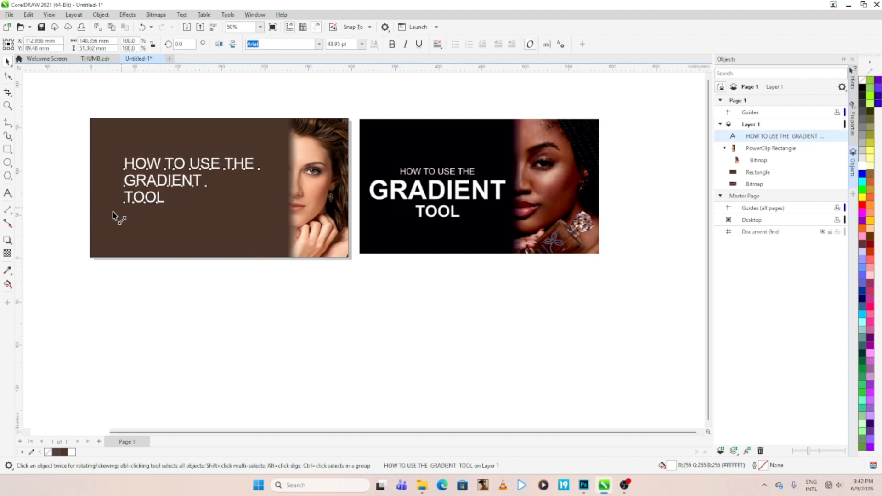
{"action": "left_click_drag", "start_coordinate": [113, 215], "coordinate": [87, 218]}
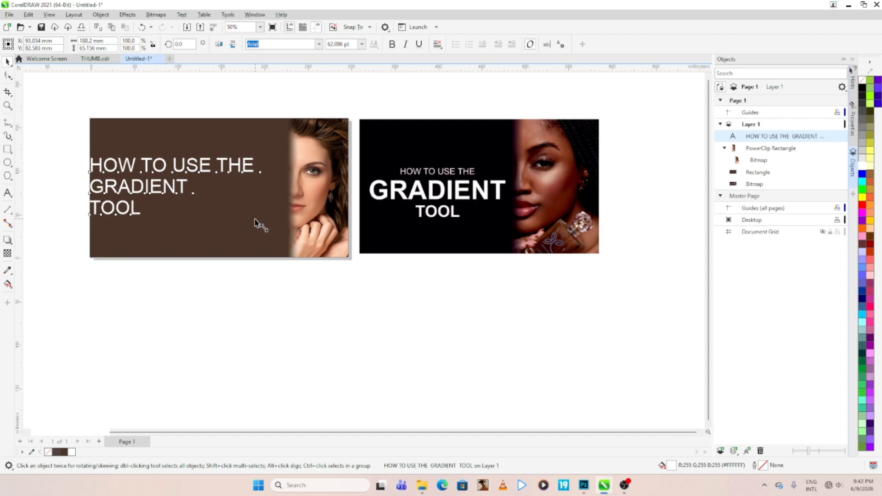
{"action": "left_click_drag", "start_coordinate": [256, 219], "coordinate": [283, 228]}
{"action": "left_click_drag", "start_coordinate": [161, 186], "coordinate": [173, 190]}
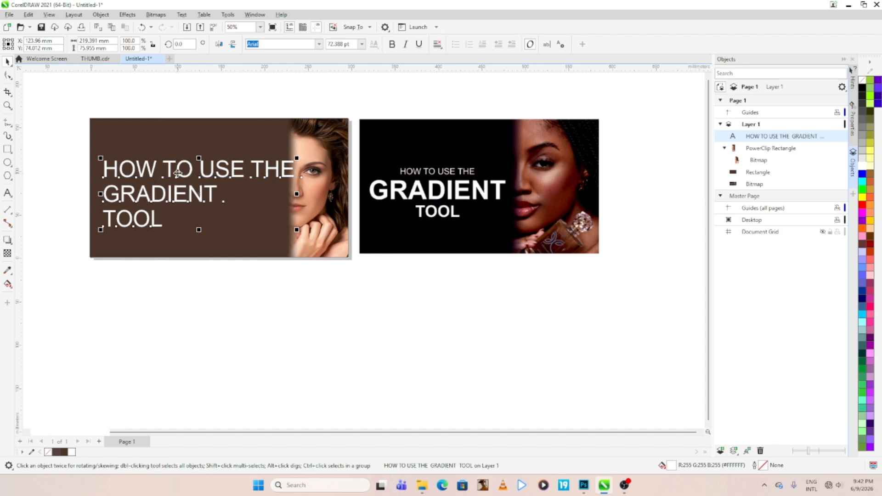
{"action": "key", "text": "ctrl+k"}
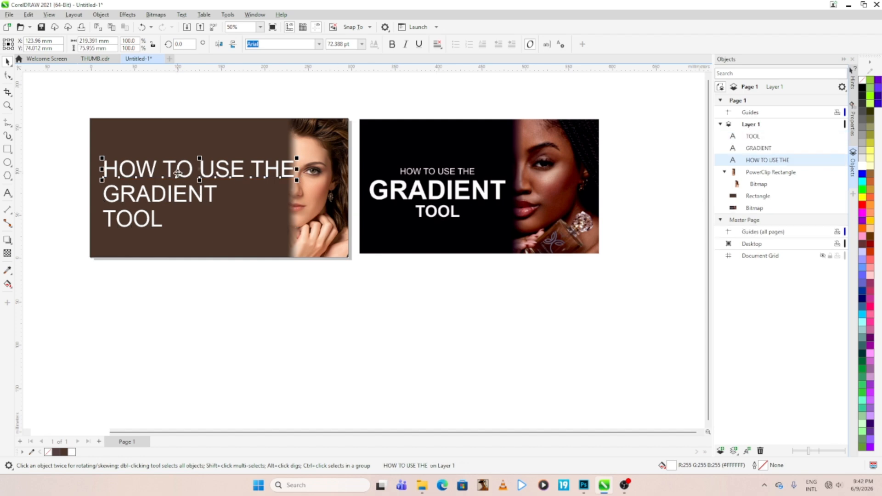
Scale the title line "HOW TO USE THE" down proportionally to about a third of its size.
{"action": "left_click", "coordinate": [165, 200]}
{"action": "left_click", "coordinate": [292, 161]}
{"action": "left_click_drag", "start_coordinate": [296, 158], "coordinate": [205, 173]}
{"action": "left_click", "coordinate": [196, 204]}
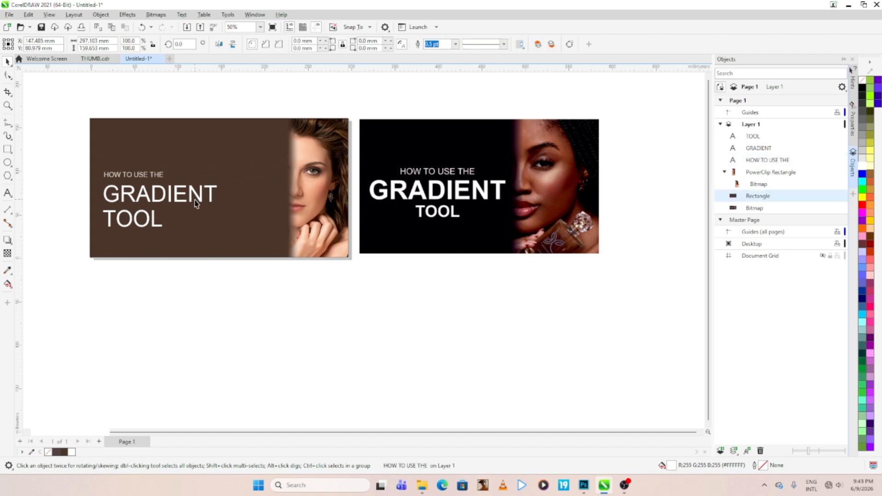
Enlarge "GRADIENT" to about 187 by 27 mm and shrink "TOOL" to about 45 by 13 mm, placing it beneath "GRADIENT".
{"action": "left_click", "coordinate": [207, 191]}
{"action": "left_click_drag", "start_coordinate": [222, 208], "coordinate": [271, 226]}
{"action": "left_click", "coordinate": [157, 223]}
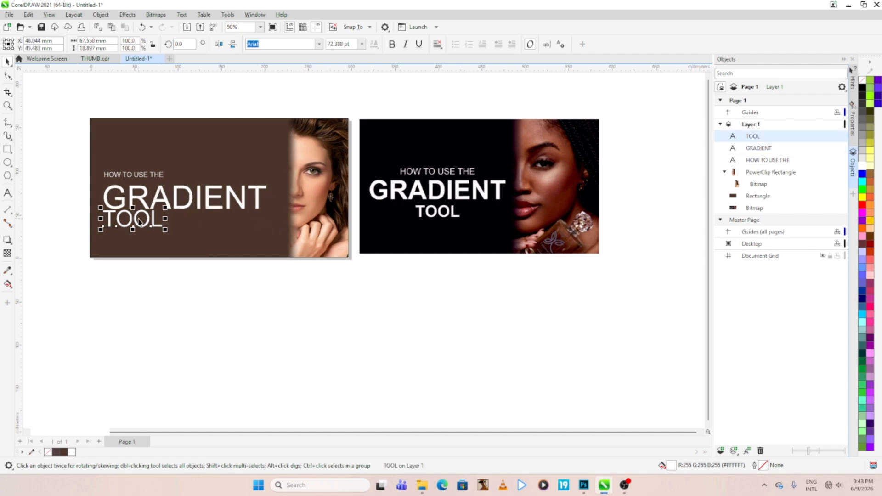
{"action": "left_click_drag", "start_coordinate": [139, 222], "coordinate": [171, 221]}
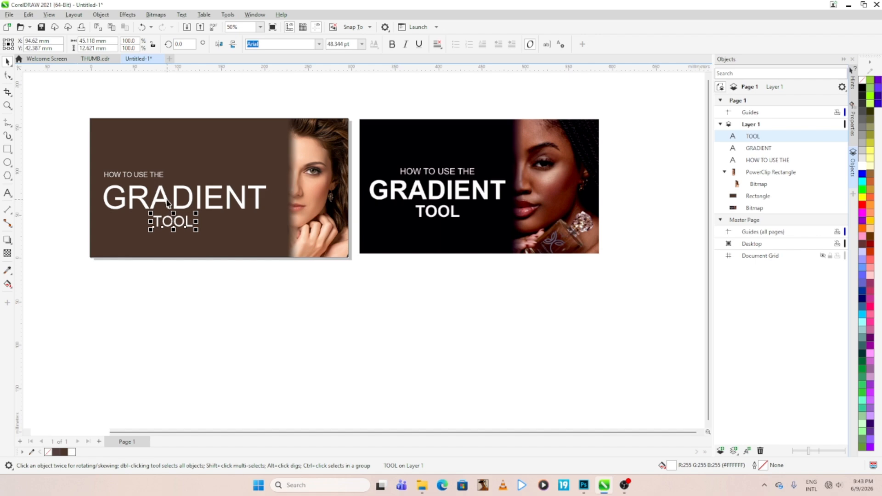
Centre "TOOL" horizontally under "GRADIENT" on the brown thumbnail.
{"action": "left_click", "coordinate": [166, 202], "text": "shift"}
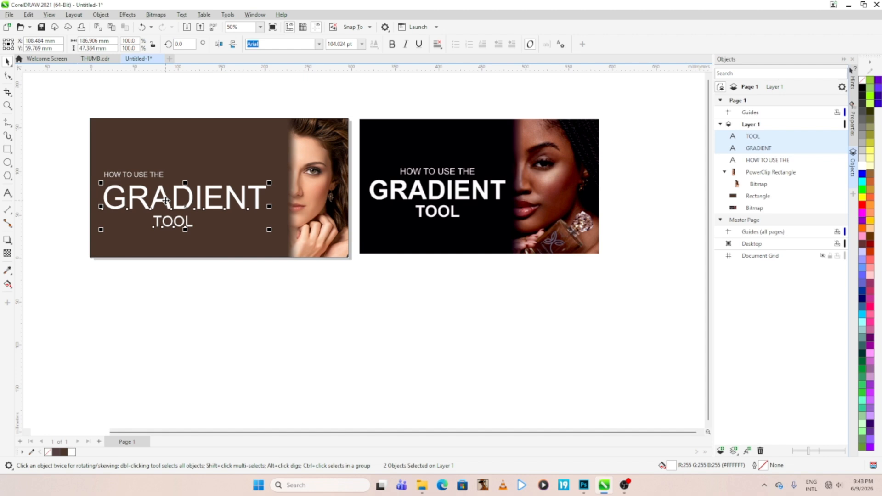
{"action": "key", "text": "e"}
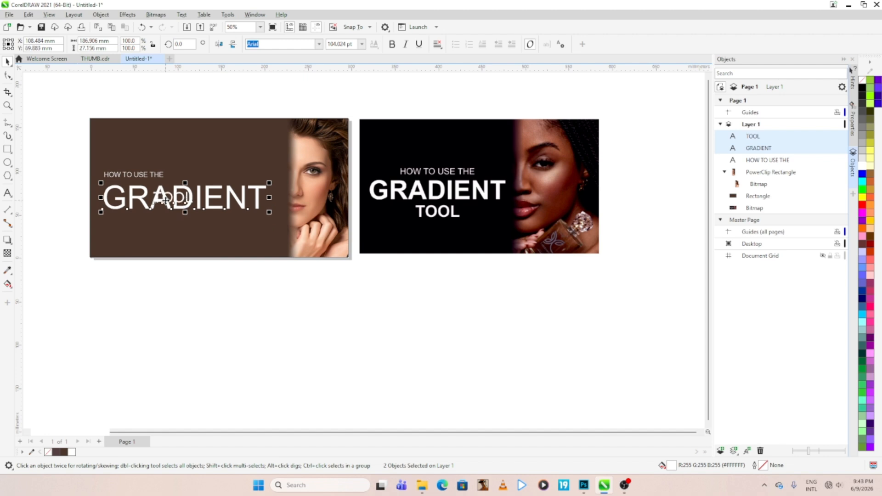
{"action": "key", "text": "ctrl+z"}
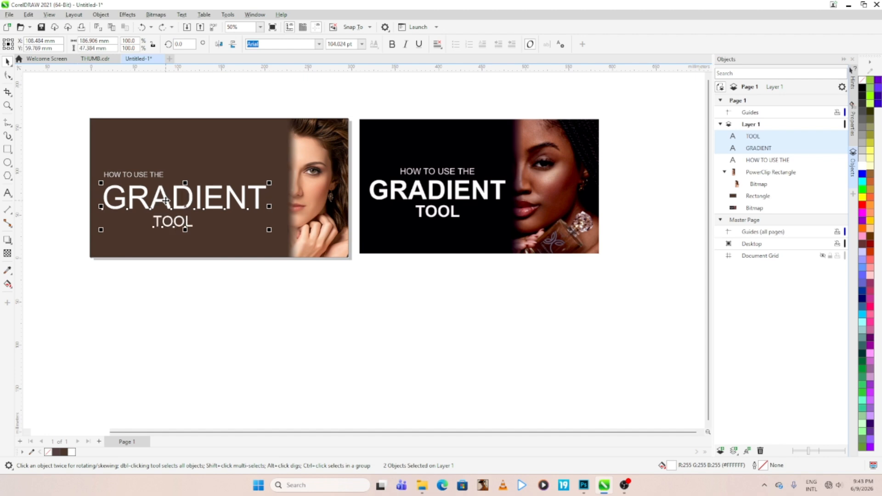
{"action": "key", "text": "c"}
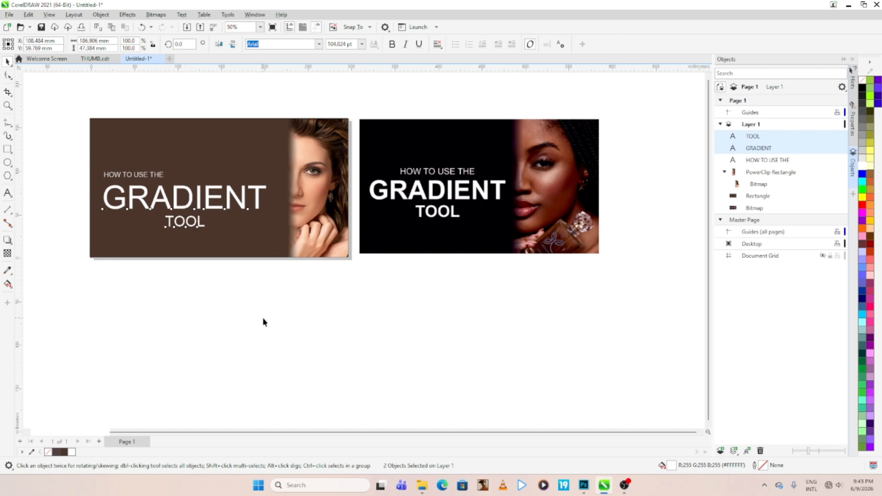
{"action": "left_click", "coordinate": [263, 321]}
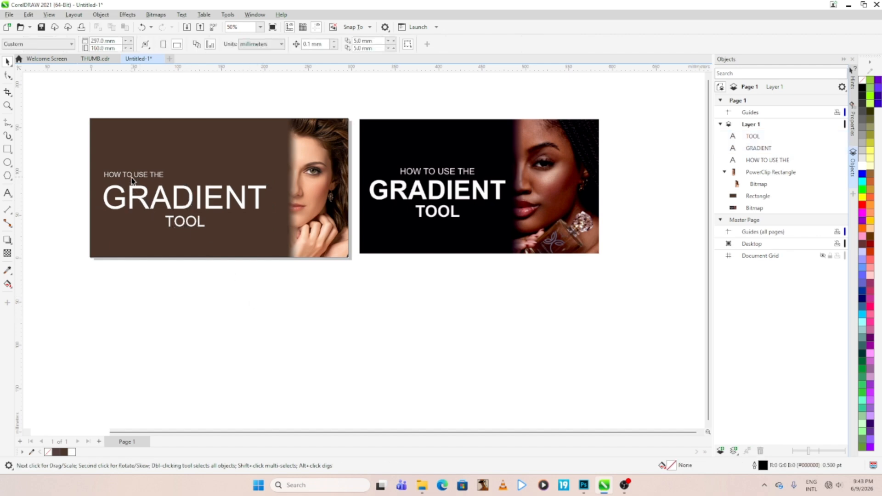
Centre the small line "HOW TO USE THE" horizontally above "GRADIENT".
{"action": "left_click", "coordinate": [132, 180]}
{"action": "left_click", "coordinate": [144, 194], "text": "shift"}
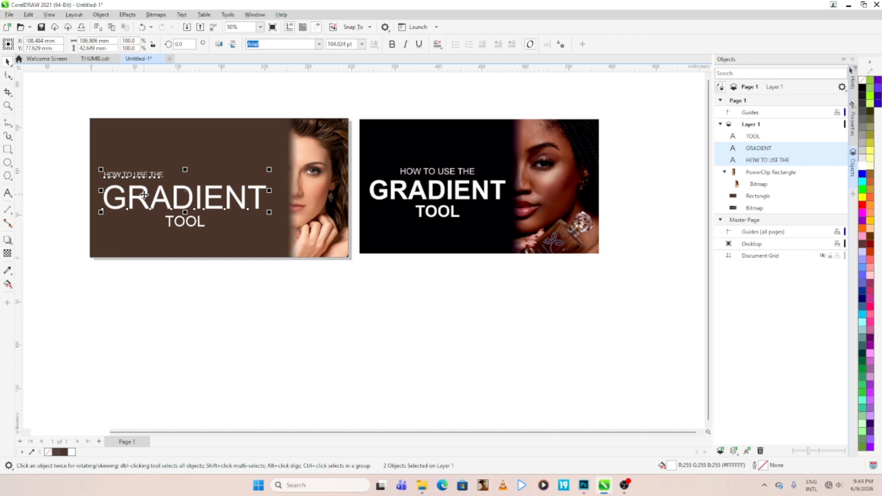
{"action": "key", "text": "c"}
{"action": "left_click", "coordinate": [244, 271]}
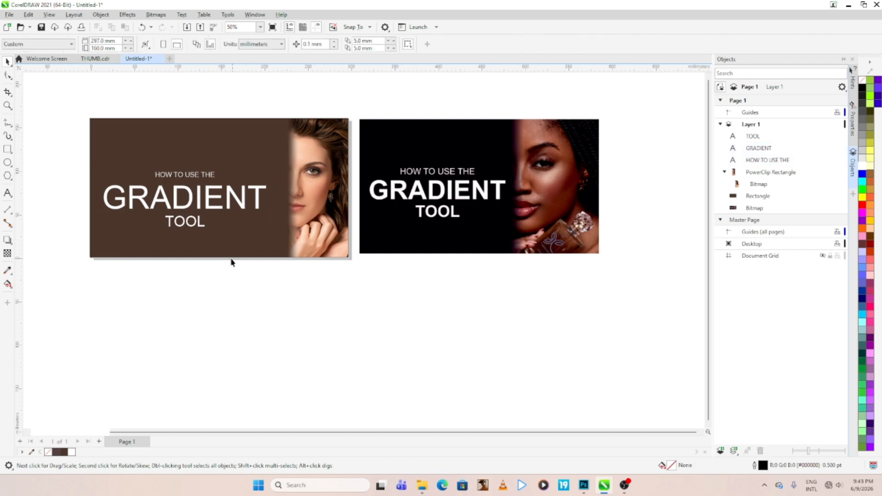
Examine the finished brown thumbnail in full-screen preview, first up close and then beside the black sample.
{"action": "scroll", "coordinate": [156, 175], "scroll_direction": "up", "scroll_amount": 3}
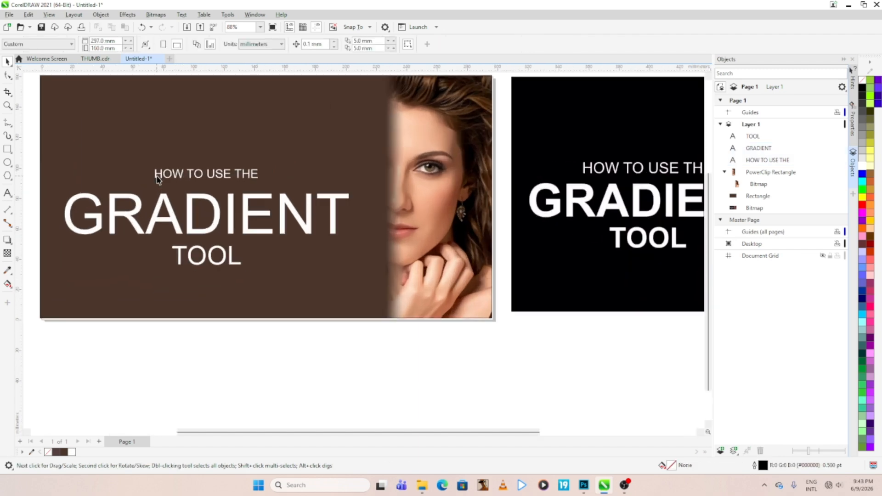
{"action": "left_click_drag", "start_coordinate": [184, 185], "coordinate": [217, 260]}
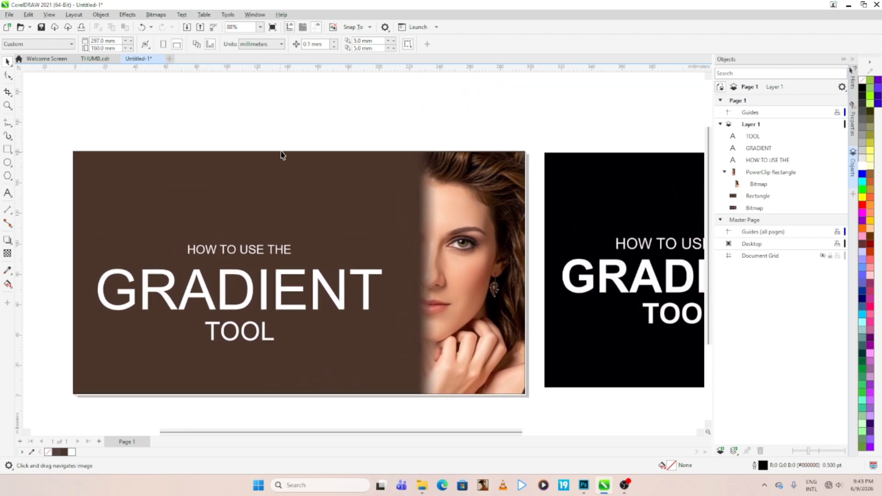
{"action": "right_click", "coordinate": [285, 132]}
{"action": "left_click", "coordinate": [303, 139]}
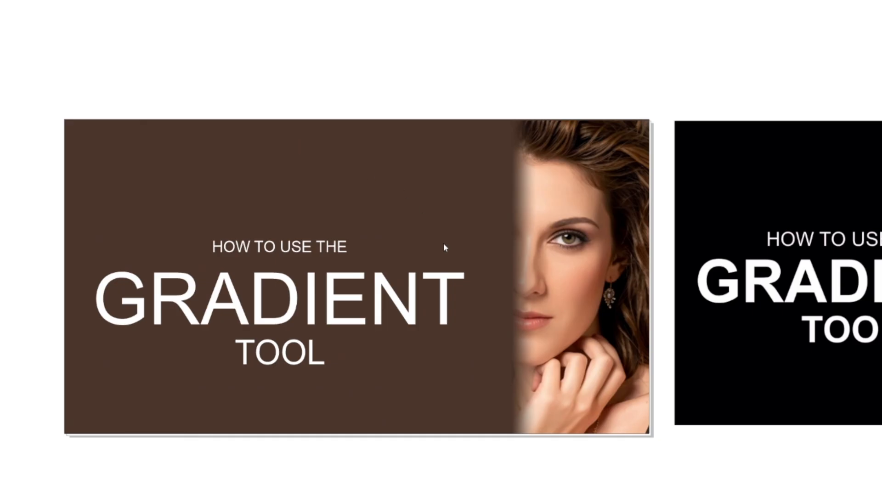
{"action": "left_click", "coordinate": [325, 110]}
{"action": "scroll", "coordinate": [368, 168], "scroll_direction": "down", "scroll_amount": 2}
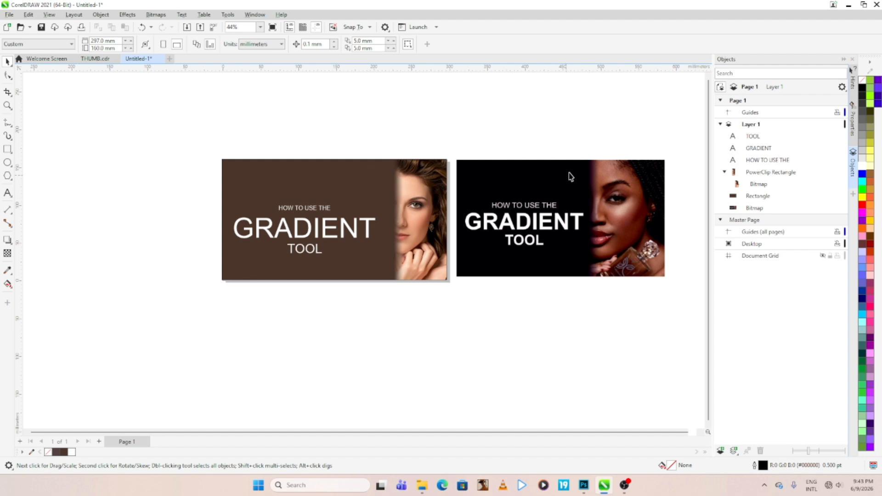
{"action": "right_click", "coordinate": [586, 141]}
{"action": "left_click", "coordinate": [592, 146]}
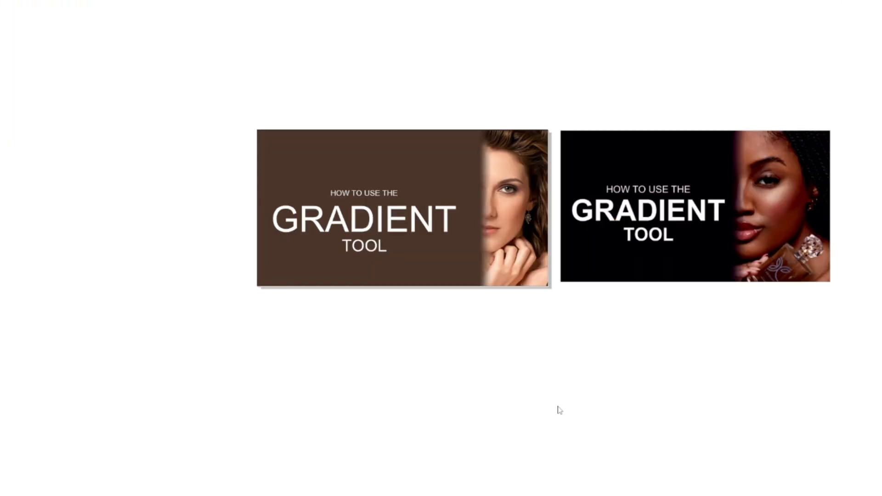